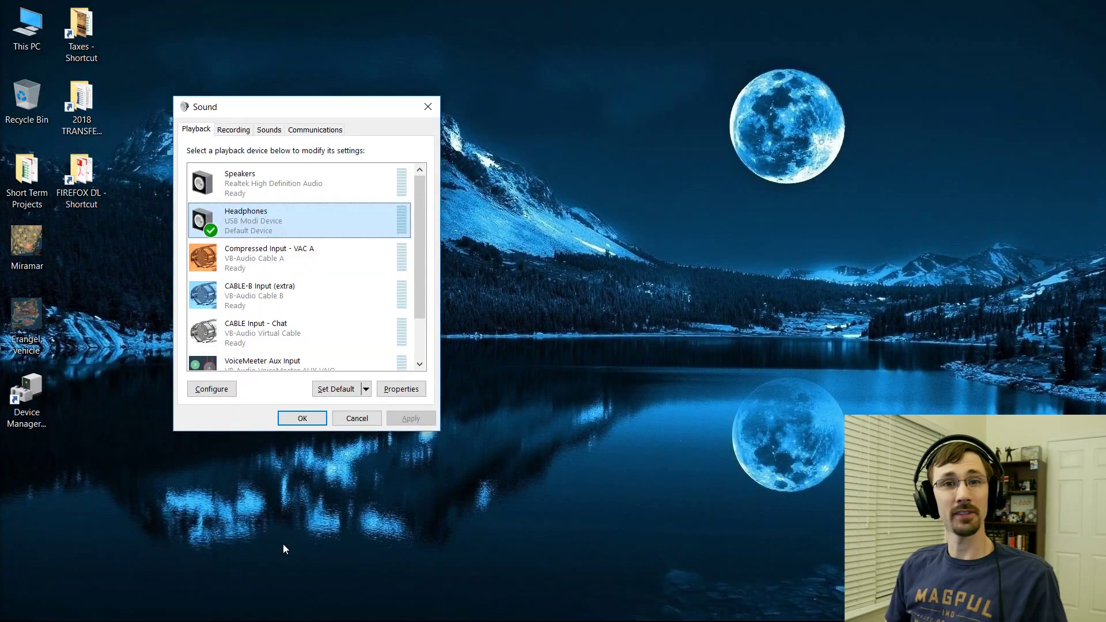
Step: Bring the VB-Audio web page to the front, then return to the Sound dialog
mouse_move(291, 620)
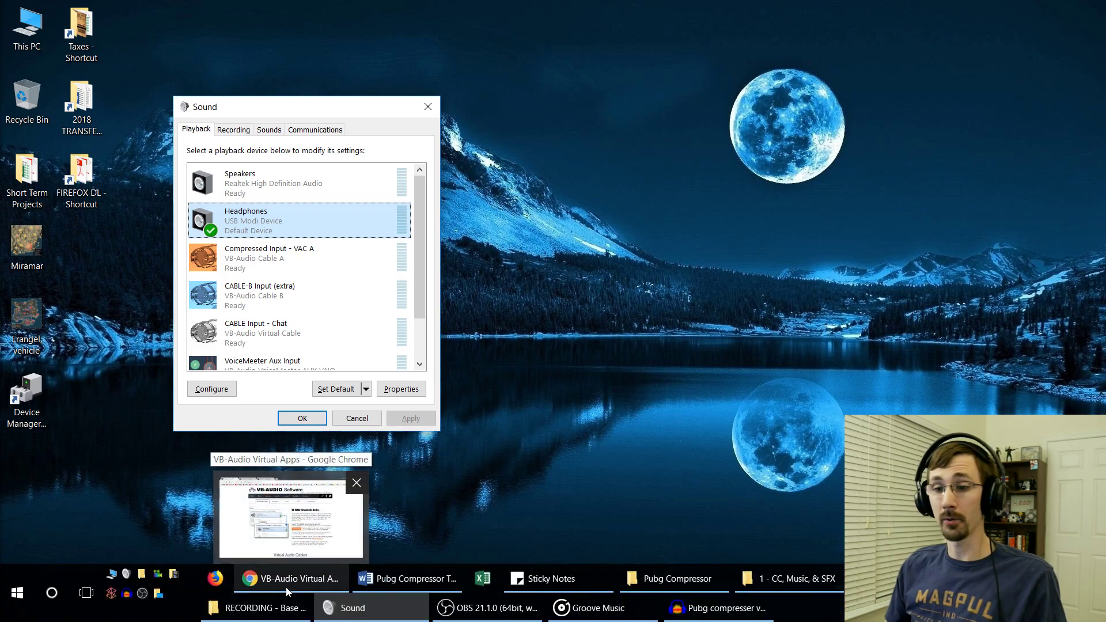
click(288, 591)
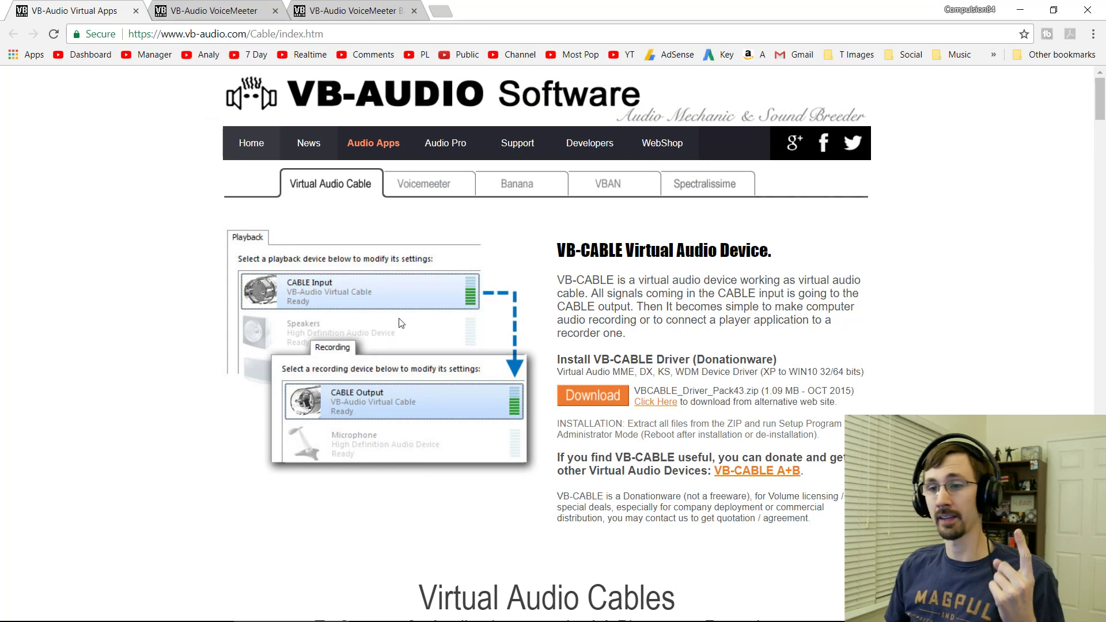
mouse_move(424, 576)
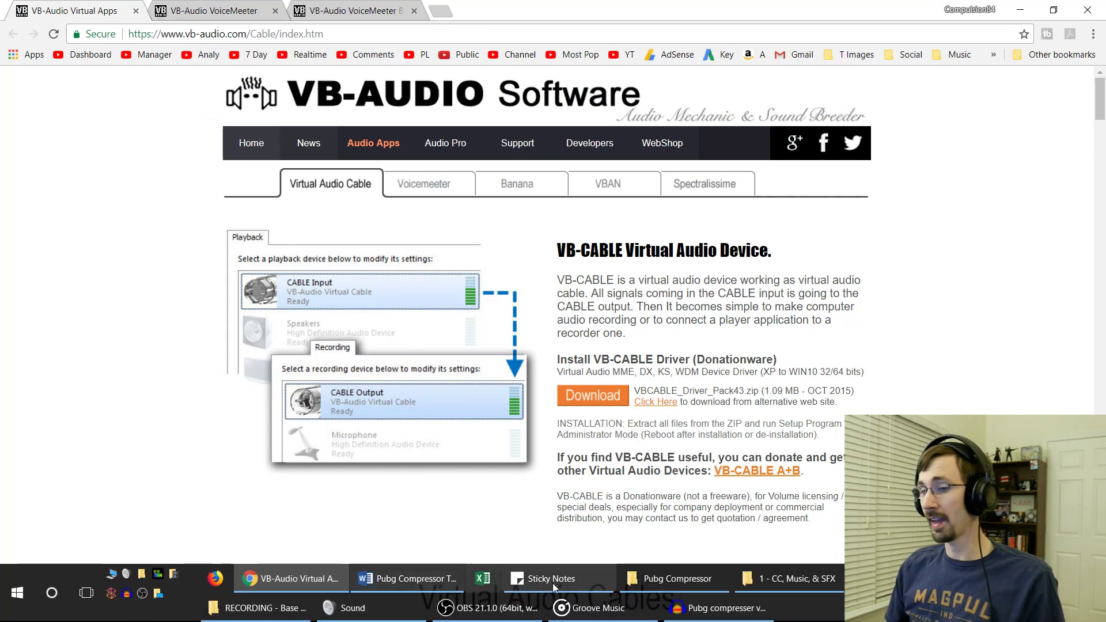
click(353, 609)
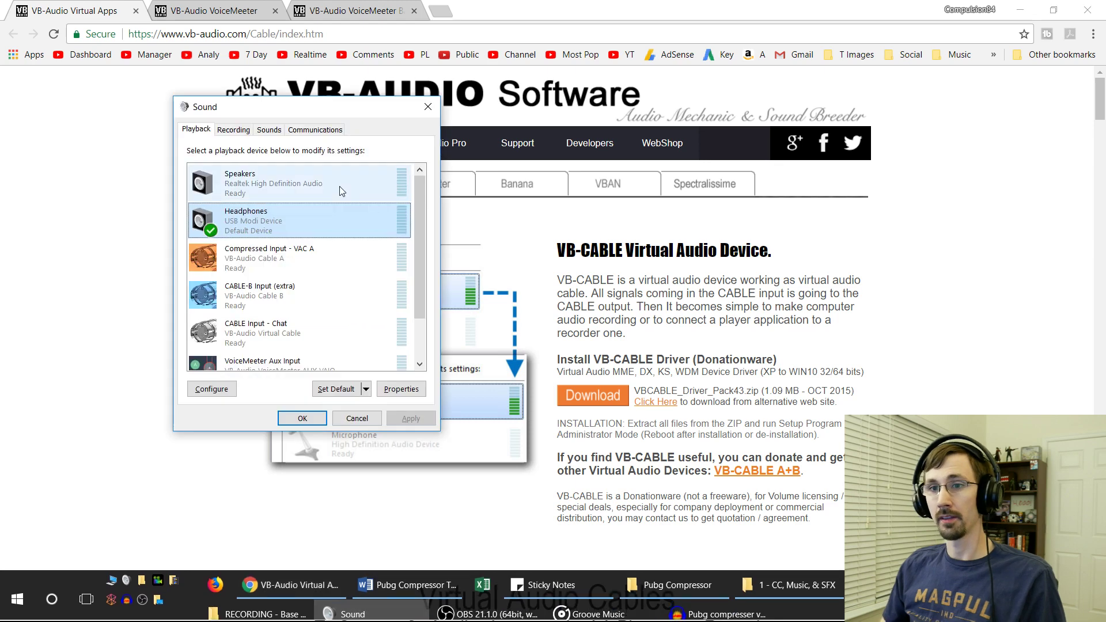
drag(421, 220, 424, 242)
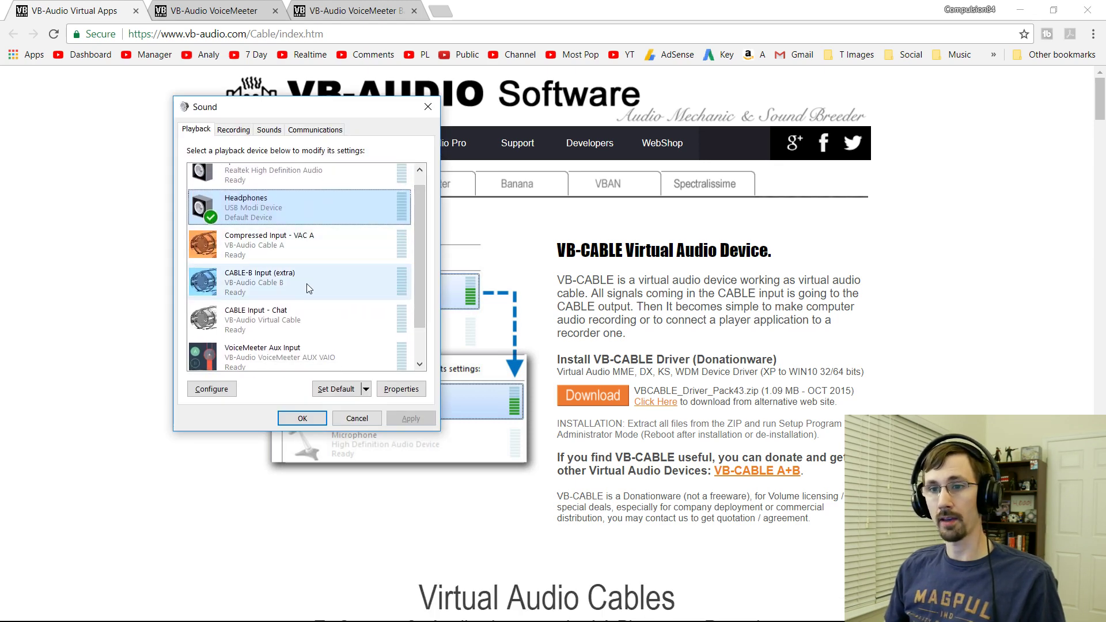
Step: Review the CABLE Input - Chat, Compressed Input - VAC A and CABLE-B devices, then cancel
click(285, 315)
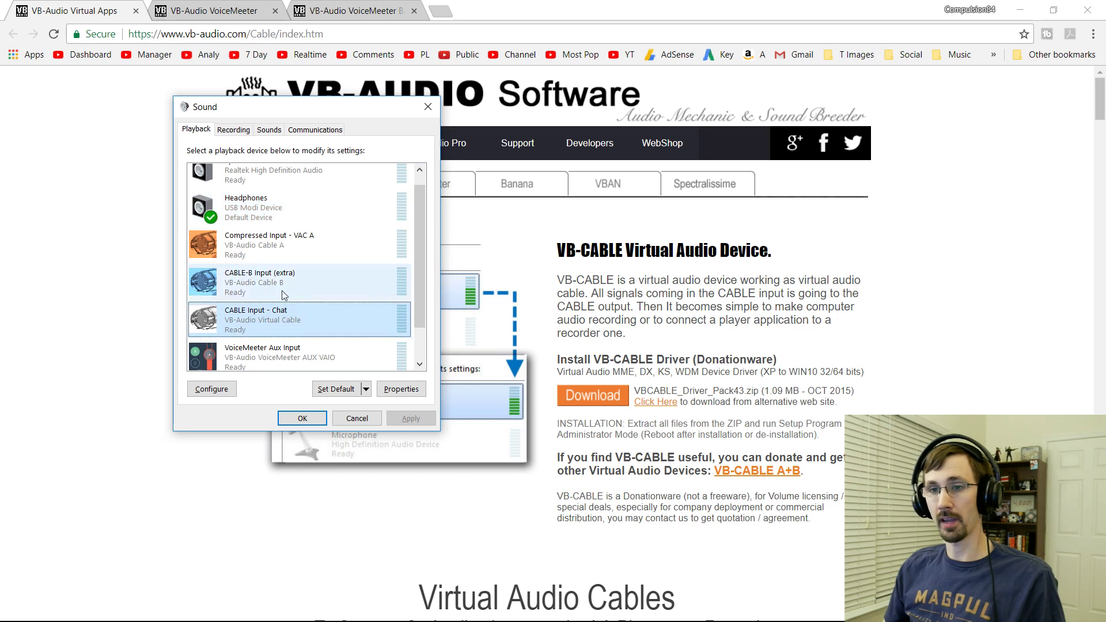
click(285, 247)
click(307, 275)
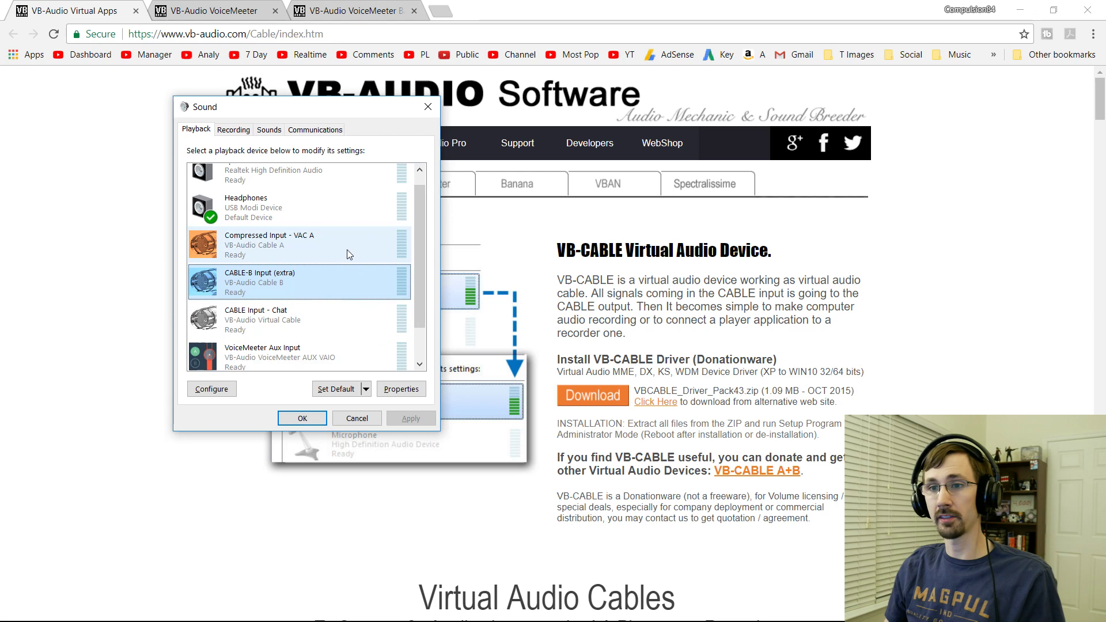
click(368, 424)
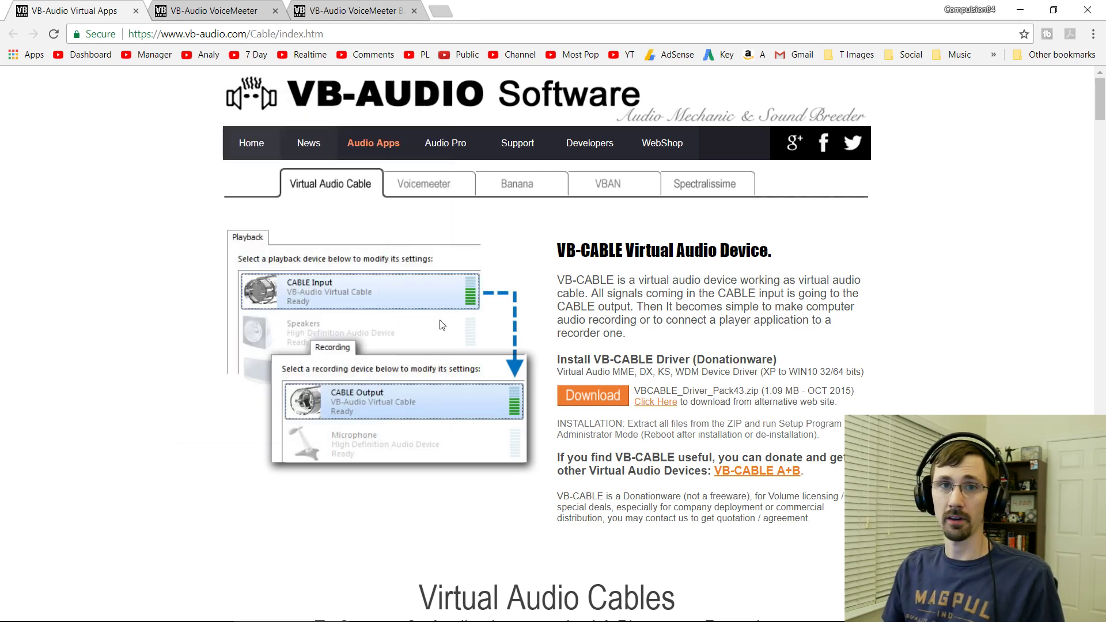
Step: Switch between the Voicemeeter and Voicemeeter Banana product pages to compare them
click(230, 6)
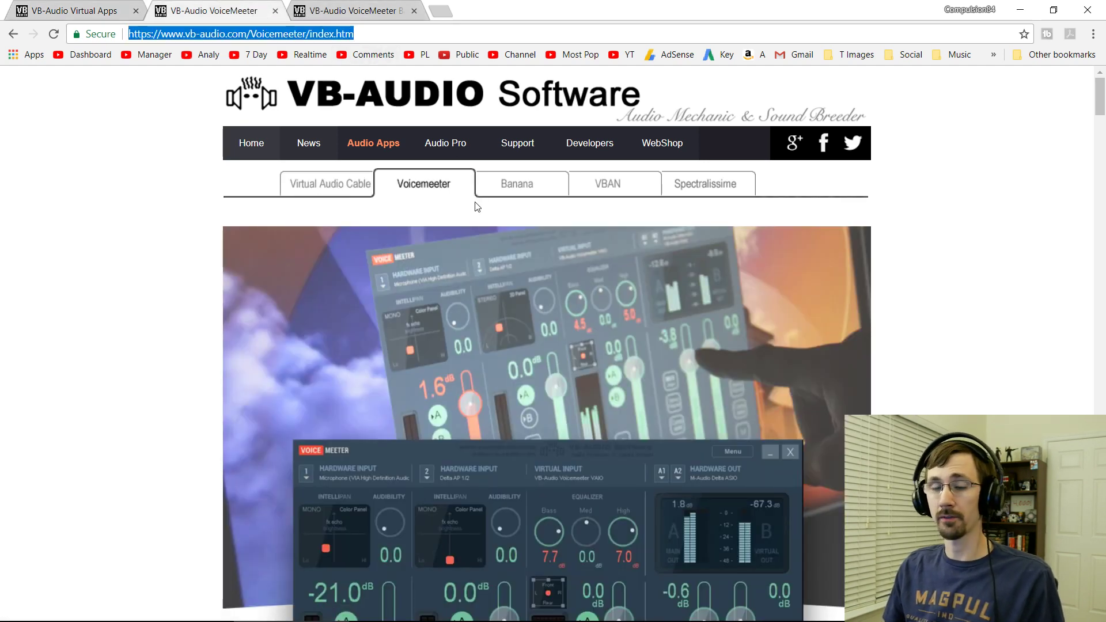
click(341, 6)
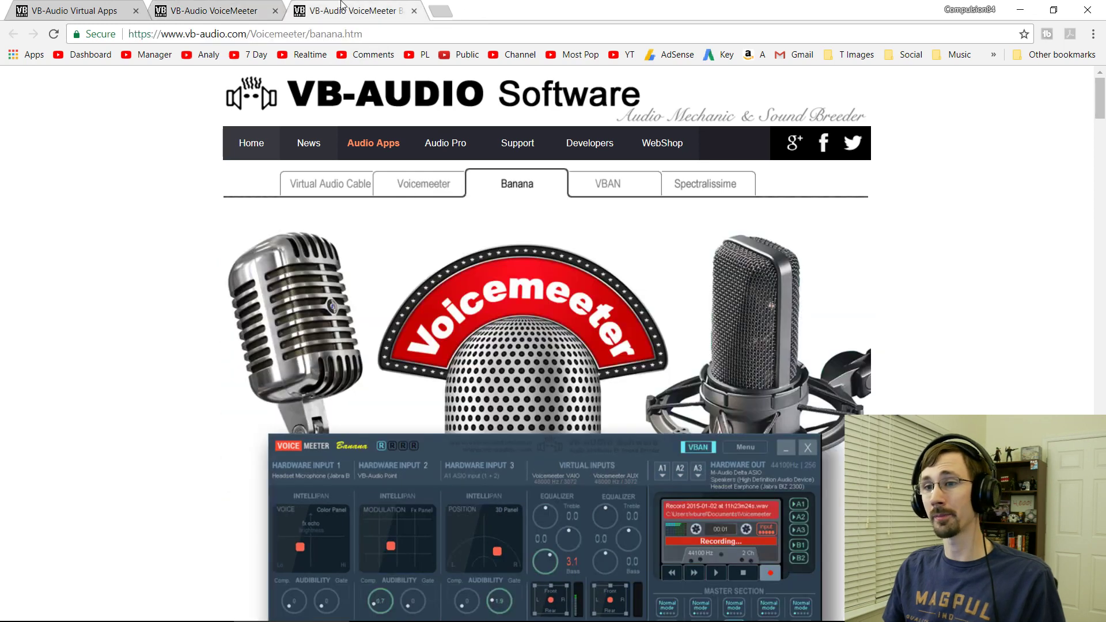
click(155, 7)
scroll(499, 268, down, 4)
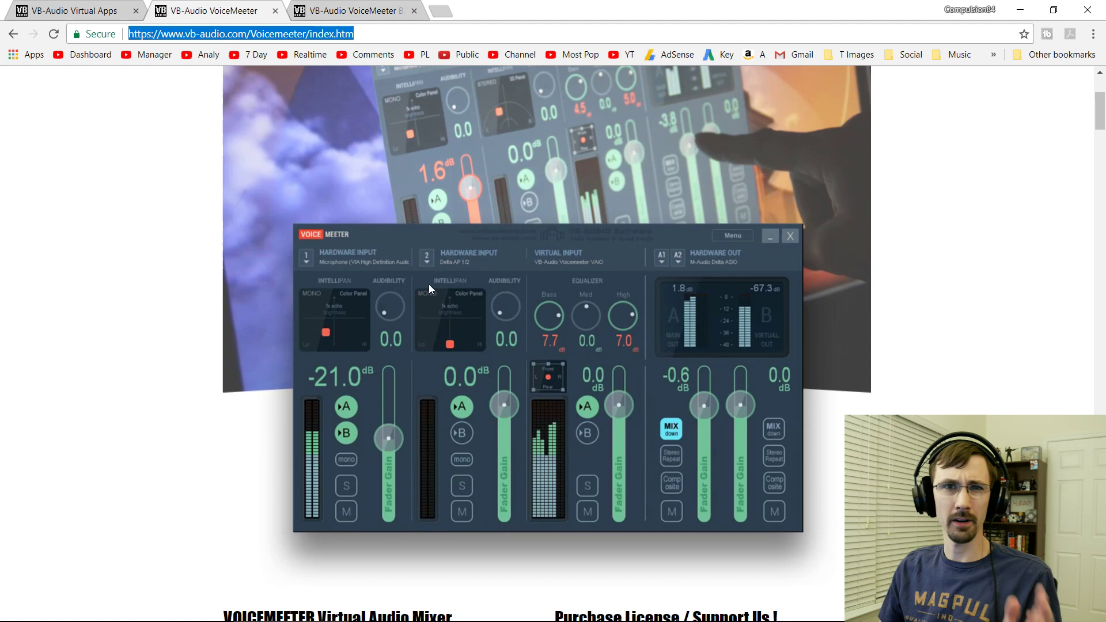
click(364, 6)
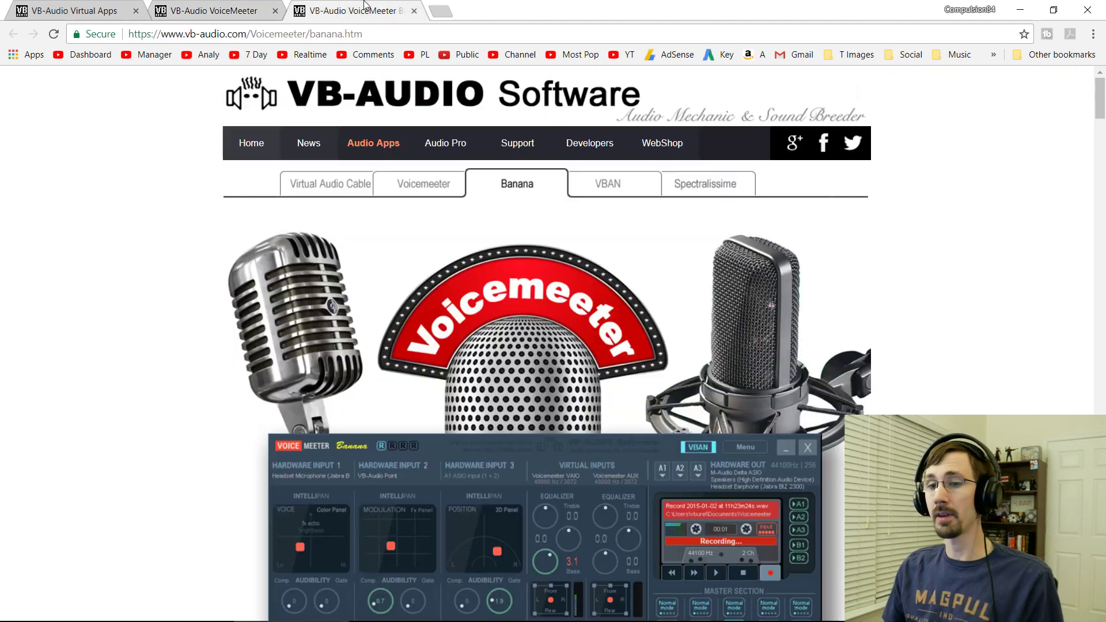
scroll(499, 346, down, 4)
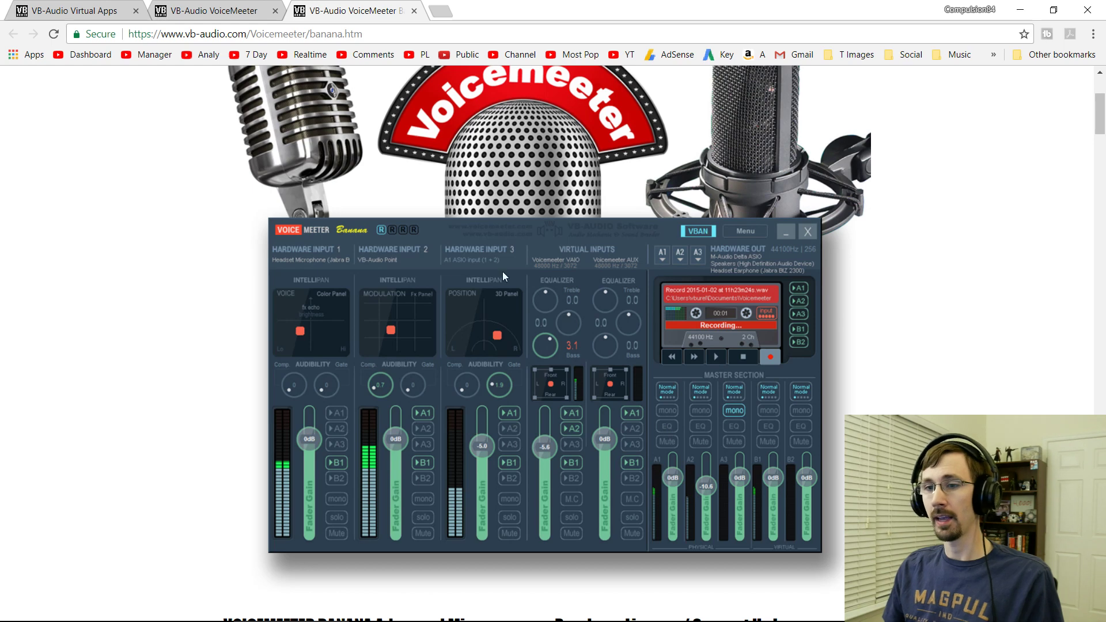
click(233, 6)
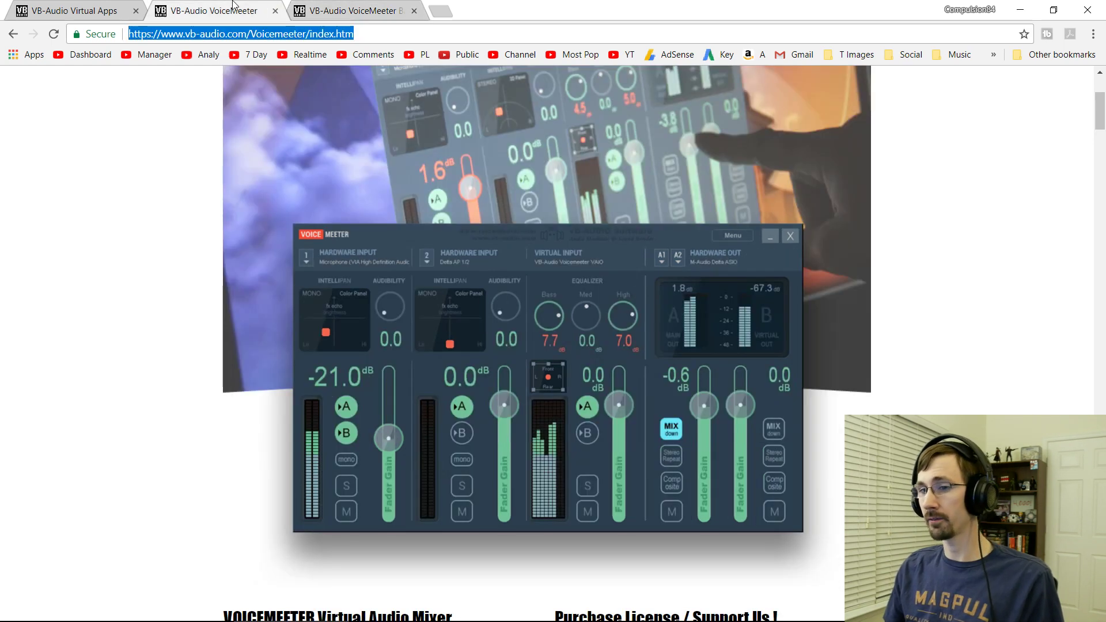
click(392, 19)
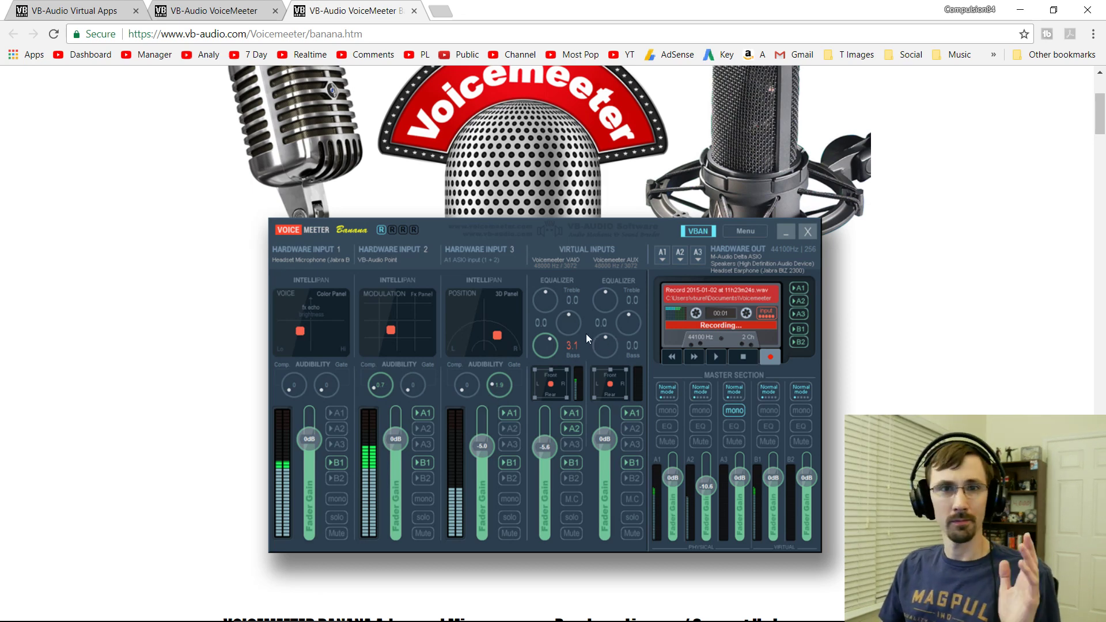
Step: Scroll through the Voicemeeter Banana page, then minimize Chrome and open the Start menu
scroll(333, 276, up, 5)
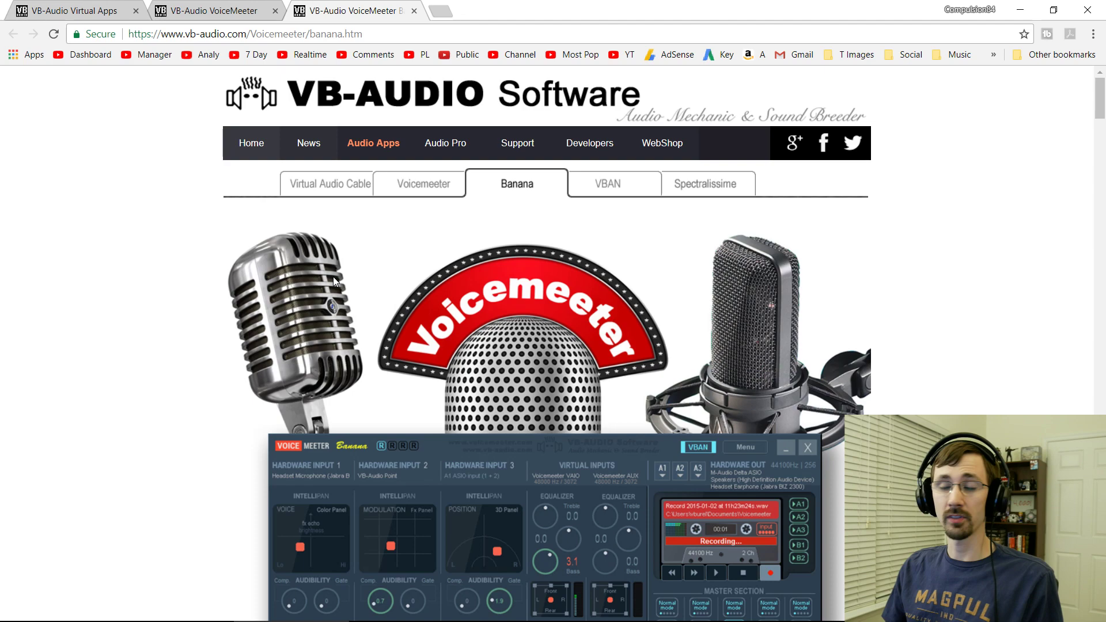
scroll(422, 290, down, 7)
scroll(422, 291, down, 3)
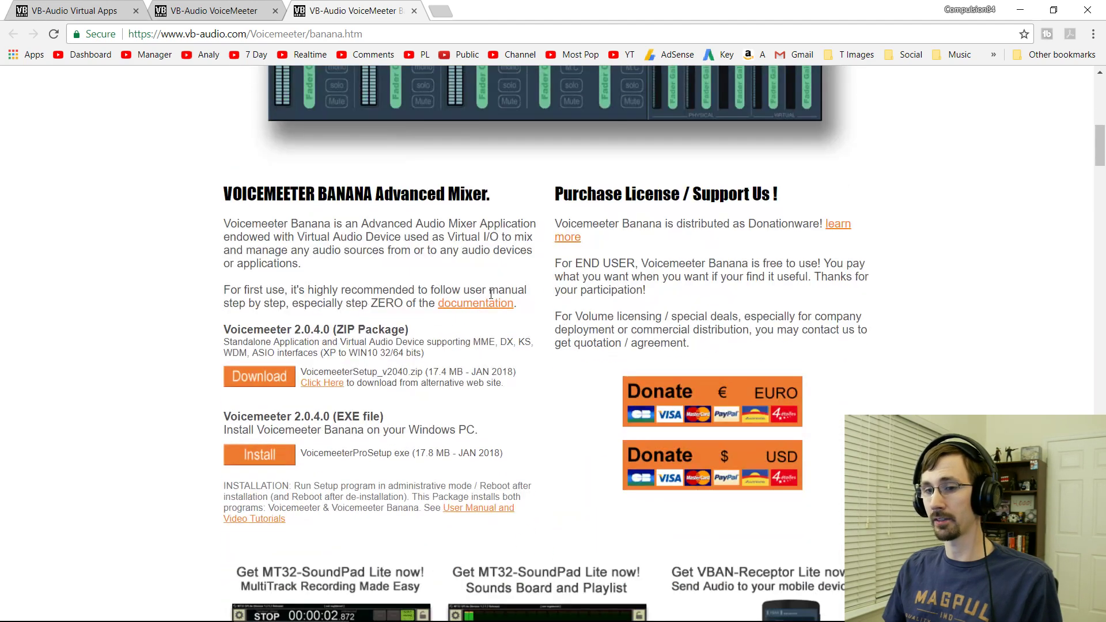
scroll(492, 322, up, 9)
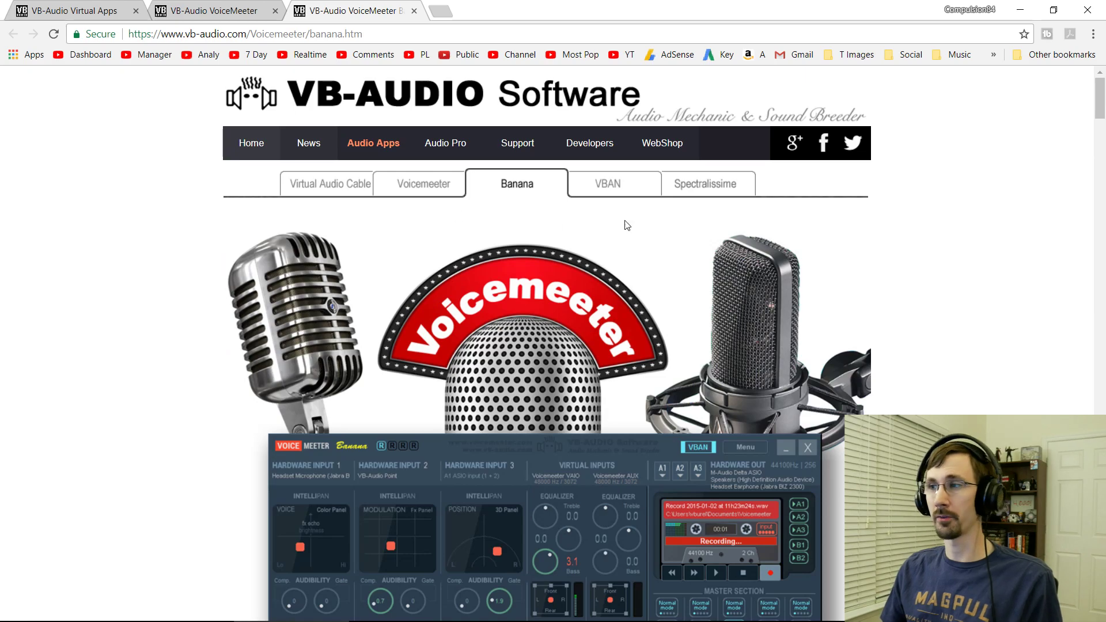
click(1017, 6)
key(super)
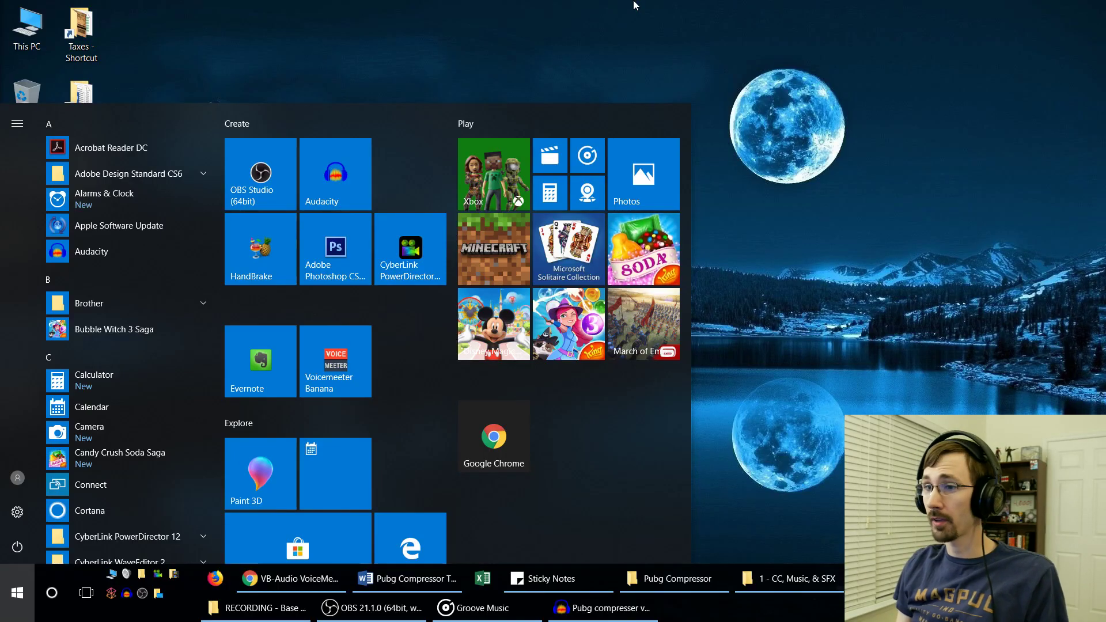
Step: Search Start for 'sound' and open the Sound control panel
key(super)
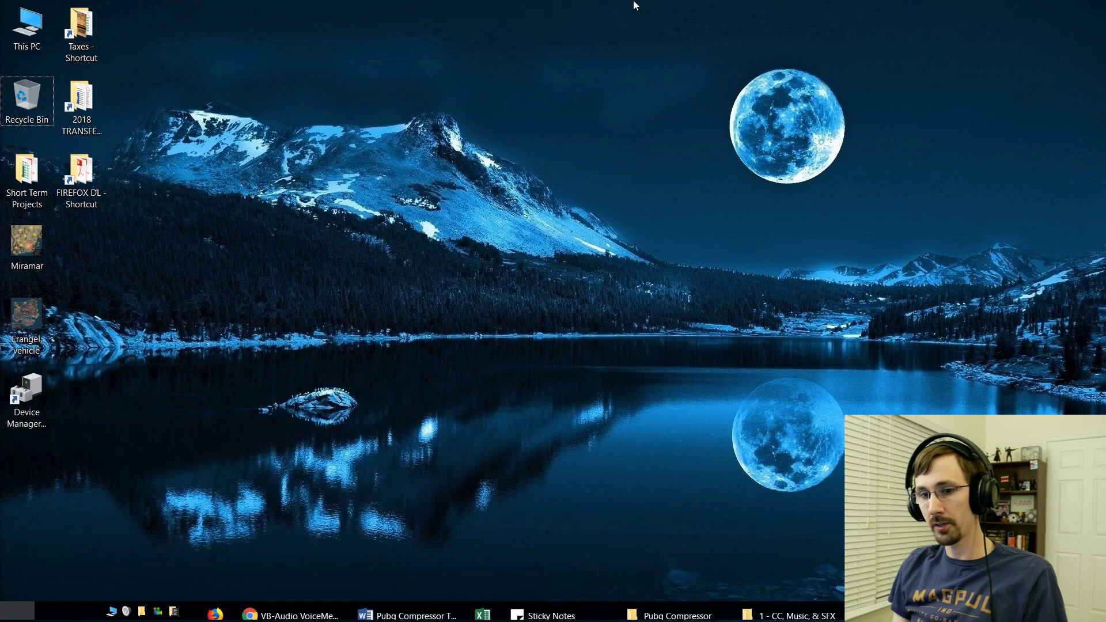
key(super)
text(sound)
key(Return)
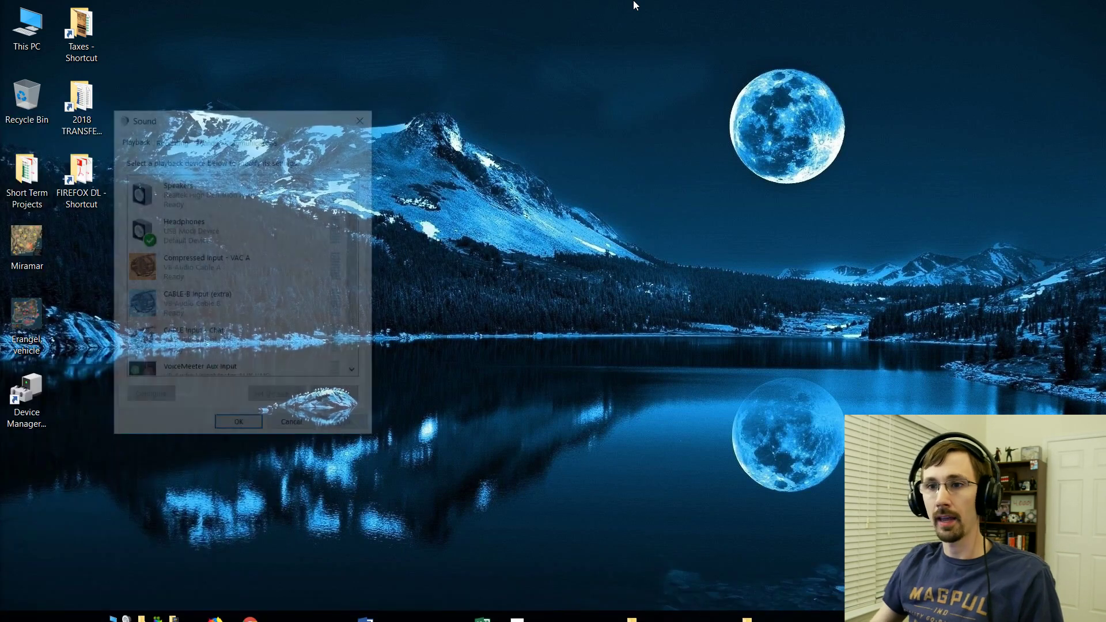
drag(229, 127, 333, 74)
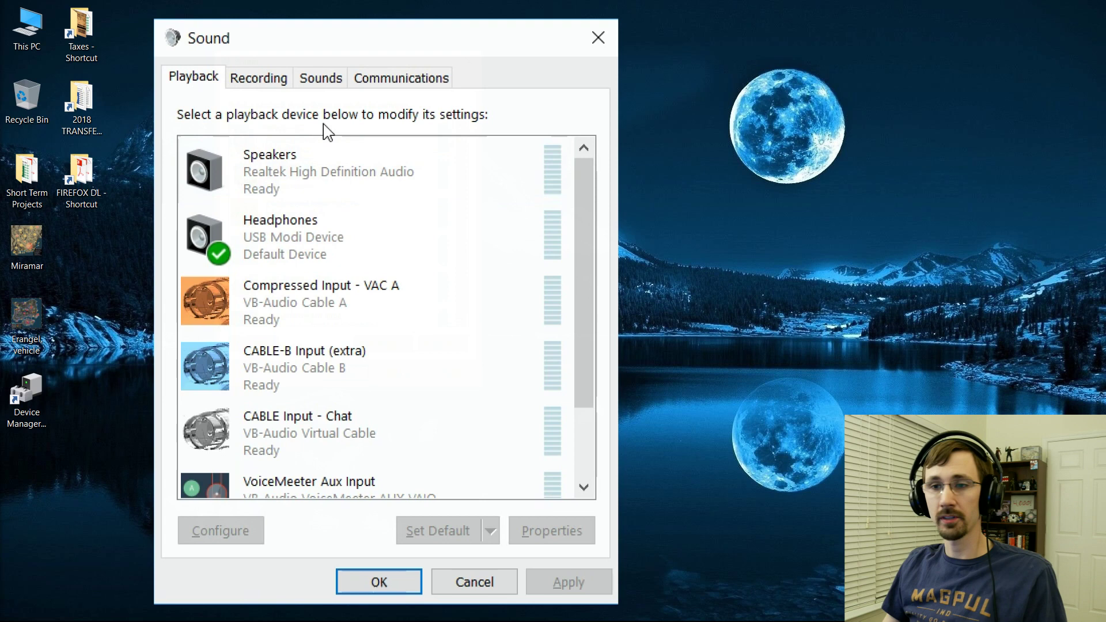
Step: Select the Headphones and CABLE Input - Chat playback devices while pausing the music
click(298, 242)
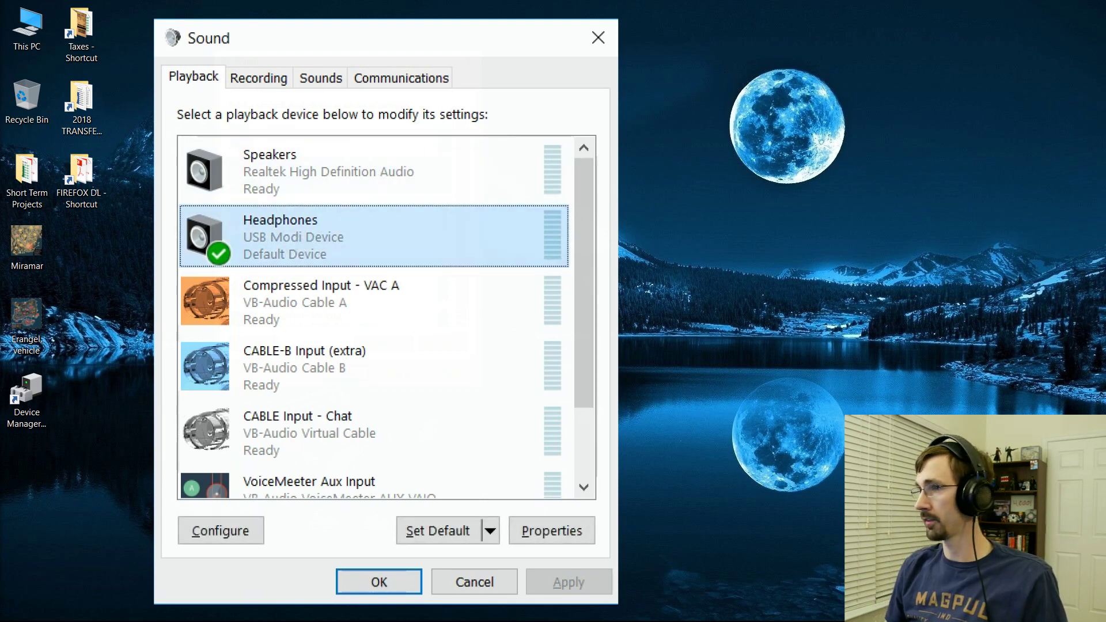
key(XF86AudioPlay)
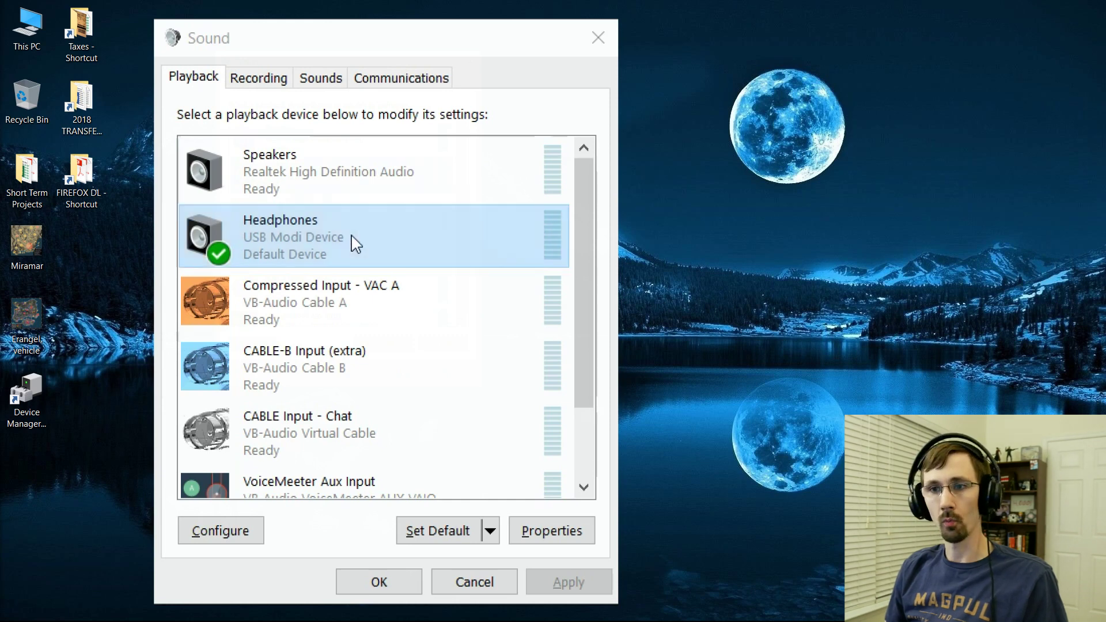
click(314, 439)
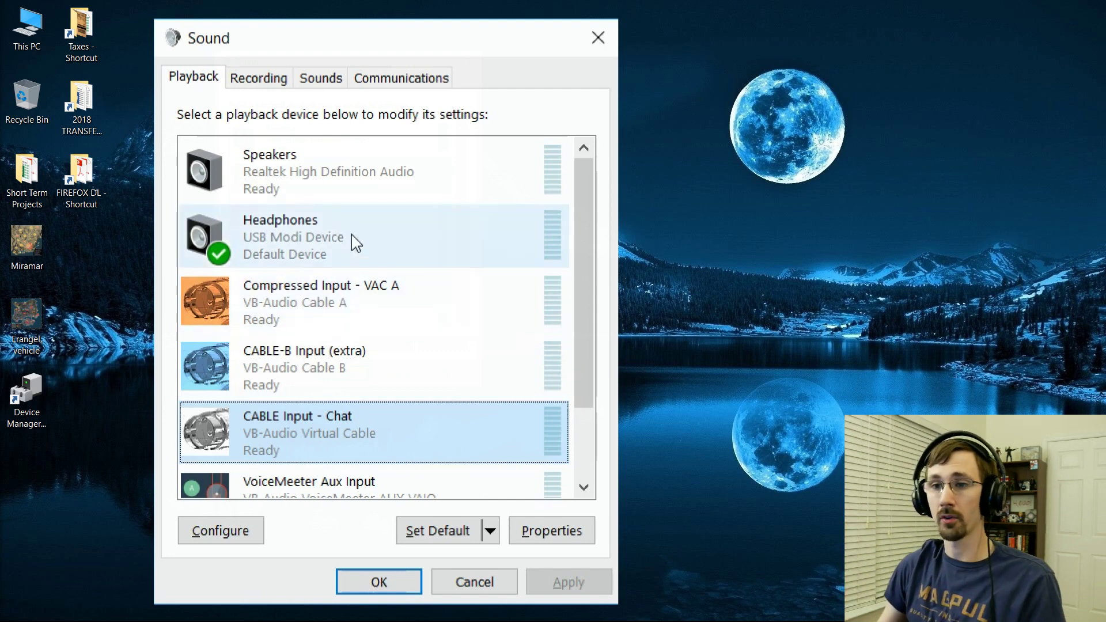
Step: Set Compressed Input - VAC A as the default playback device
right_click(295, 311)
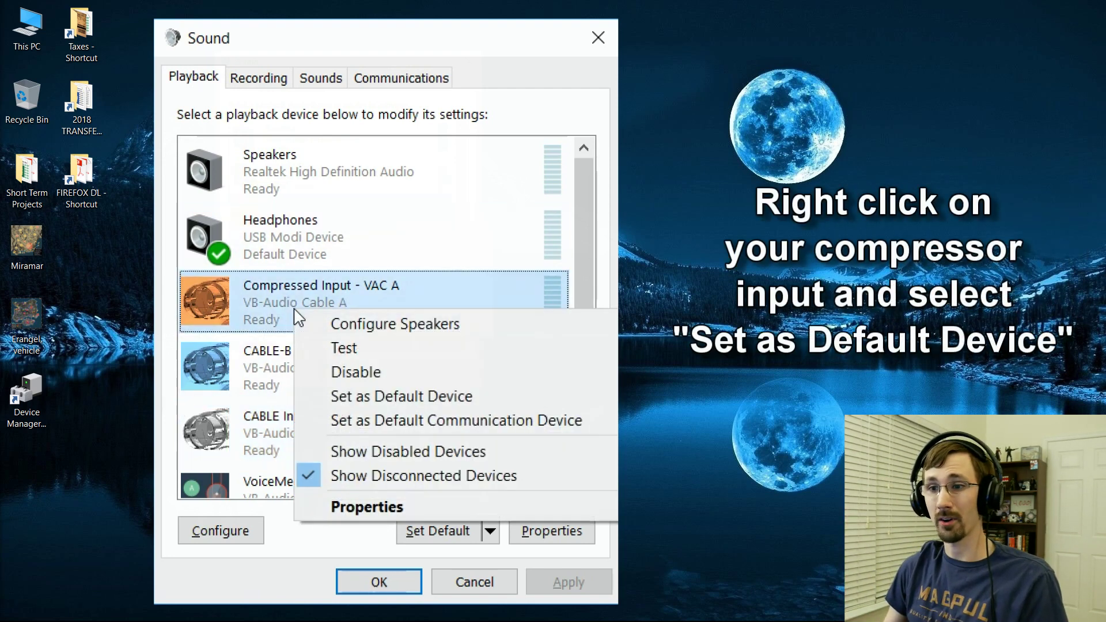
click(432, 395)
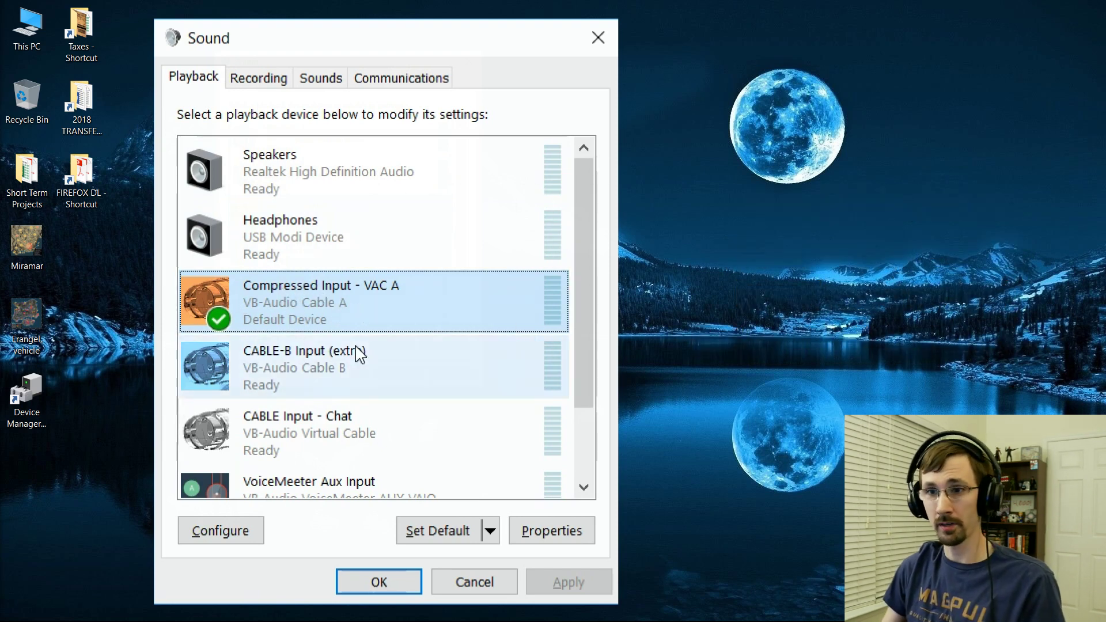
click(235, 84)
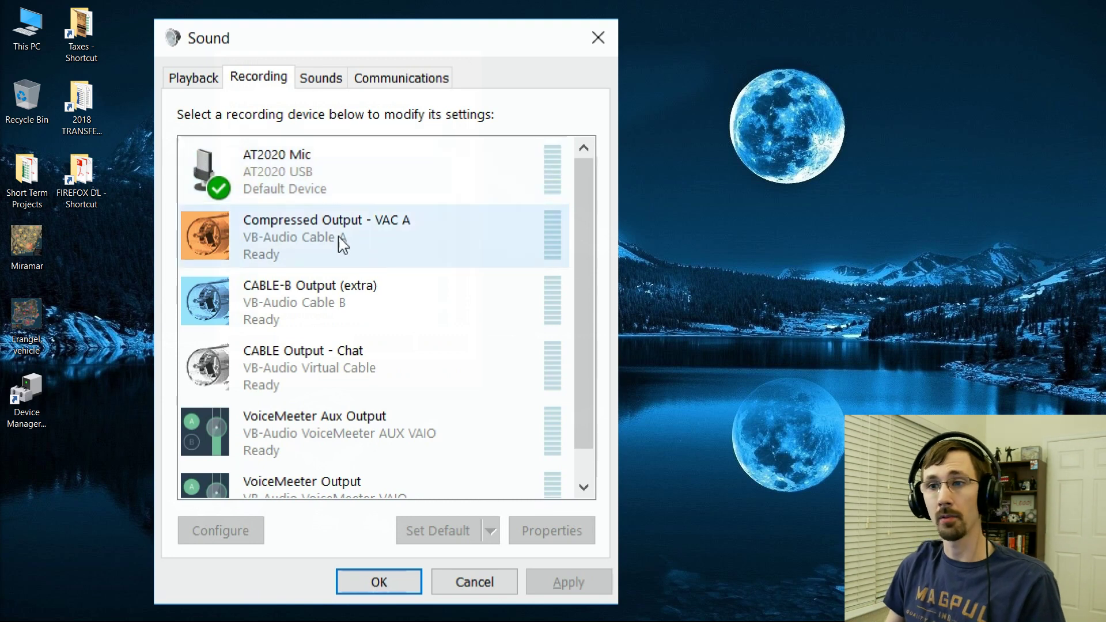
click(217, 81)
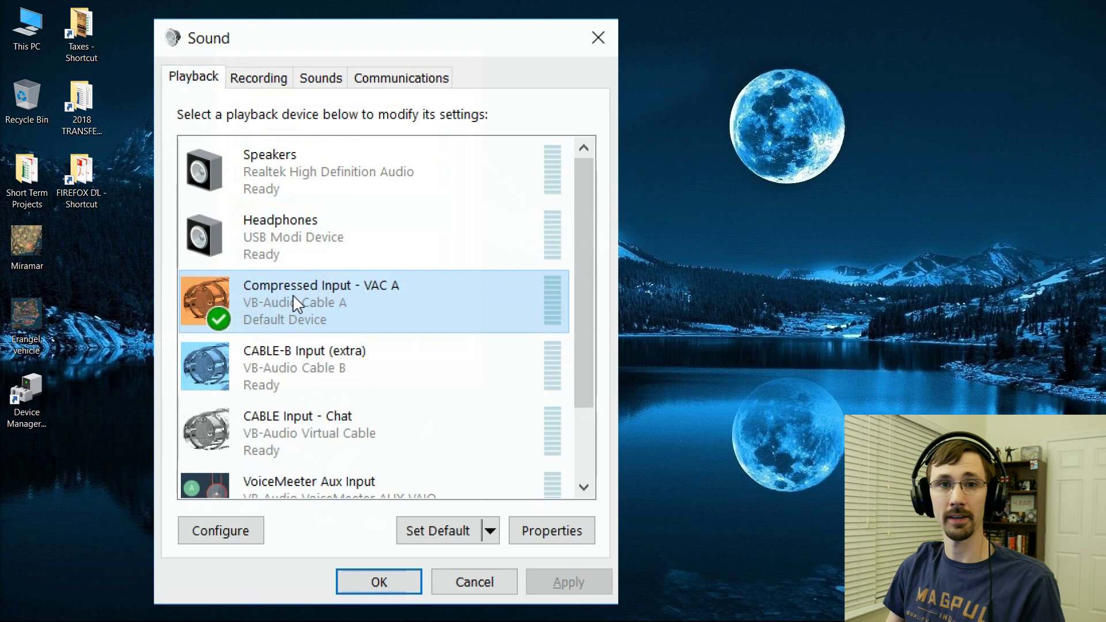
Step: Check Compressed Output - VAC A among the recording devices, then confirm the Sound dialog with OK
click(259, 77)
click(317, 248)
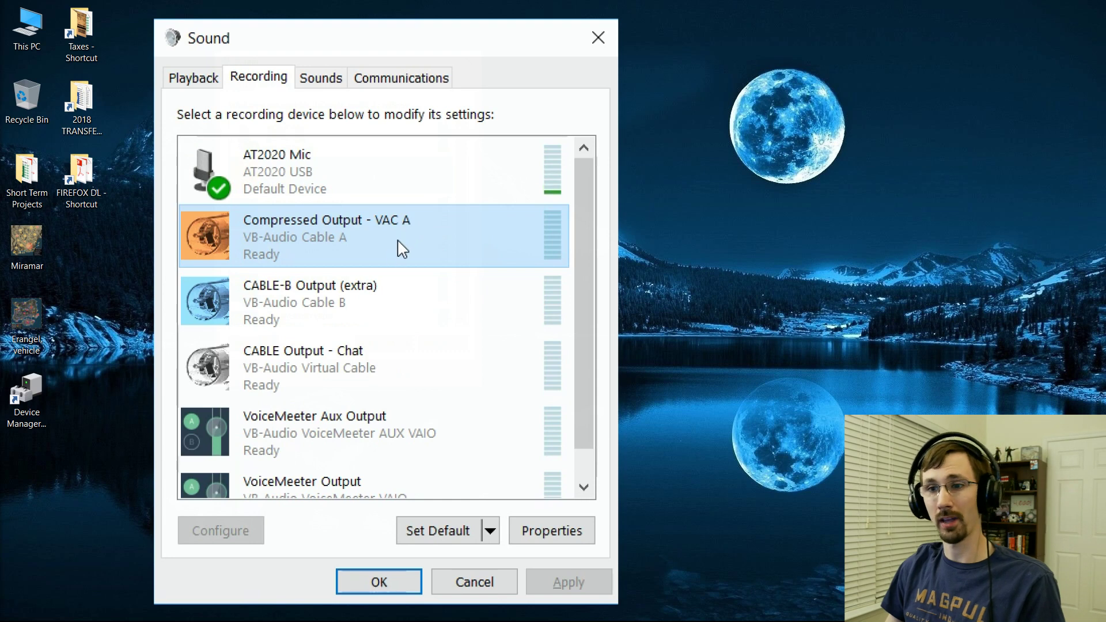
click(210, 79)
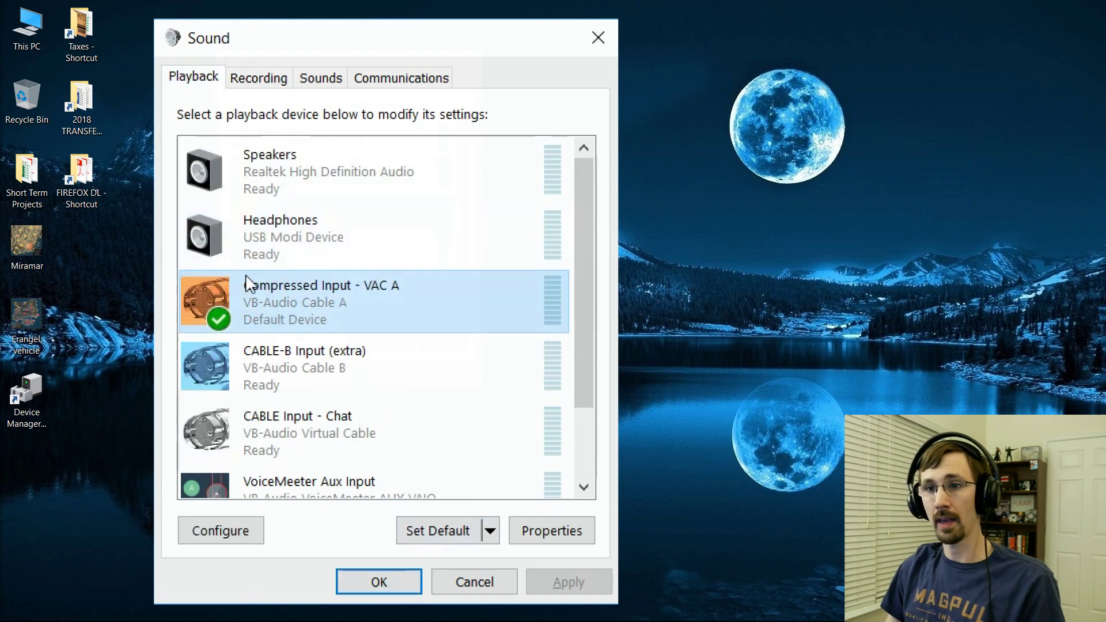
click(265, 81)
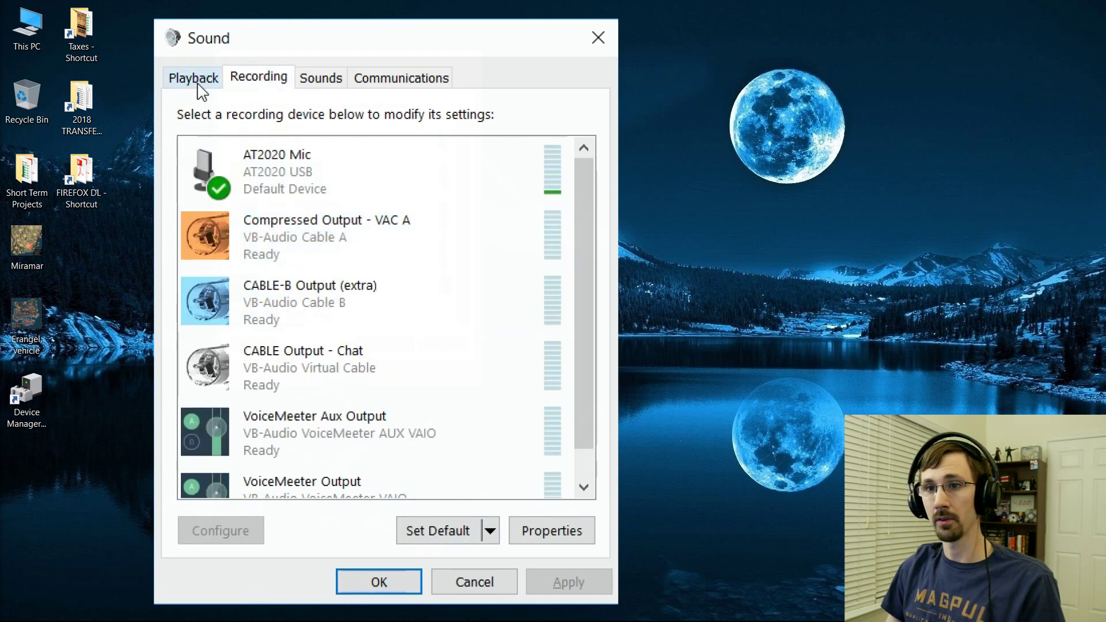
click(197, 77)
click(377, 583)
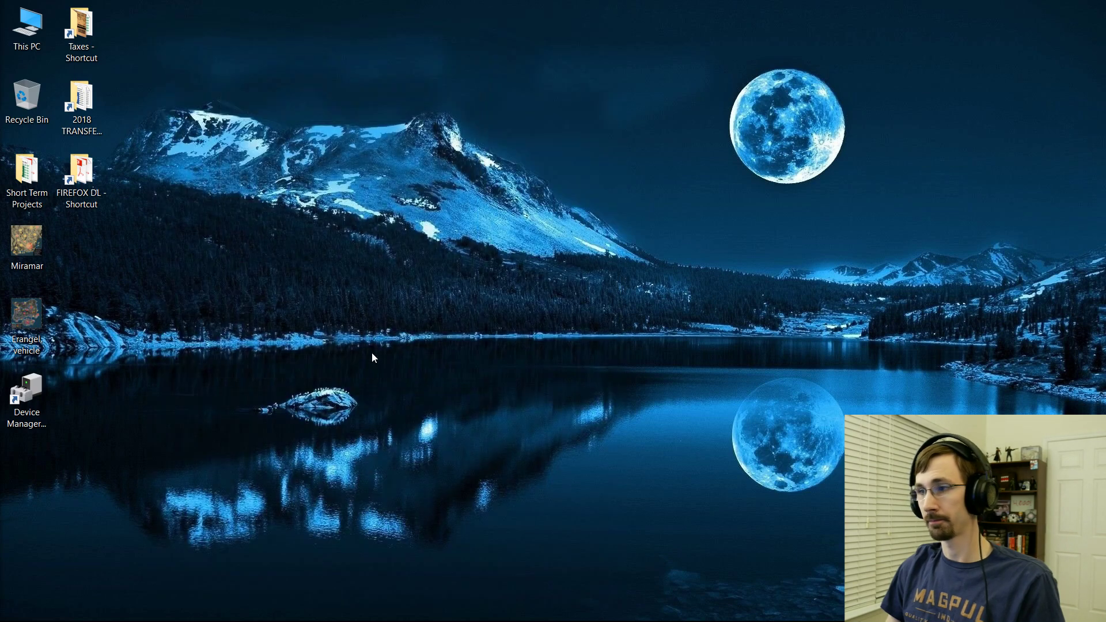
Step: Search Start for 'voicem', then open the running Voicemeeter Banana mixer from the tray
mouse_move(720, 619)
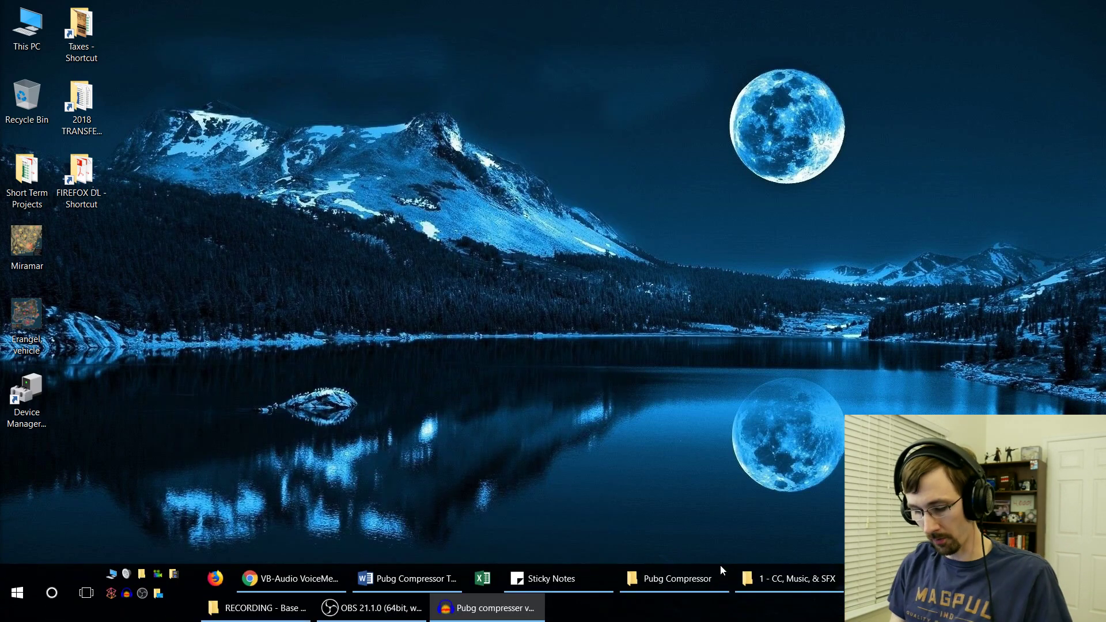
key(super)
text(voicem)
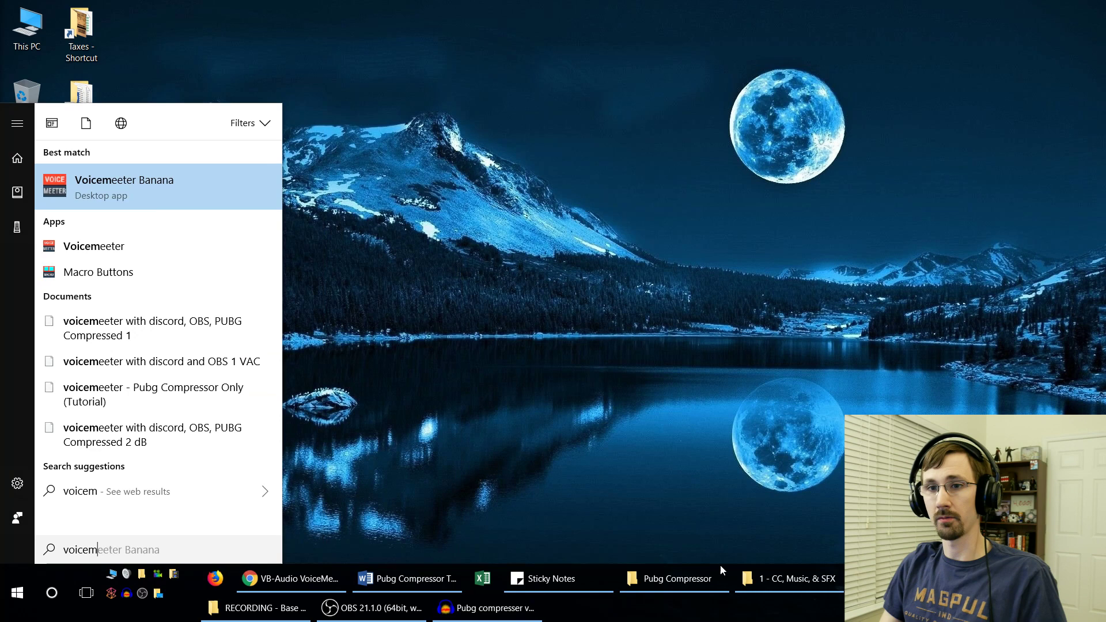
key(Return)
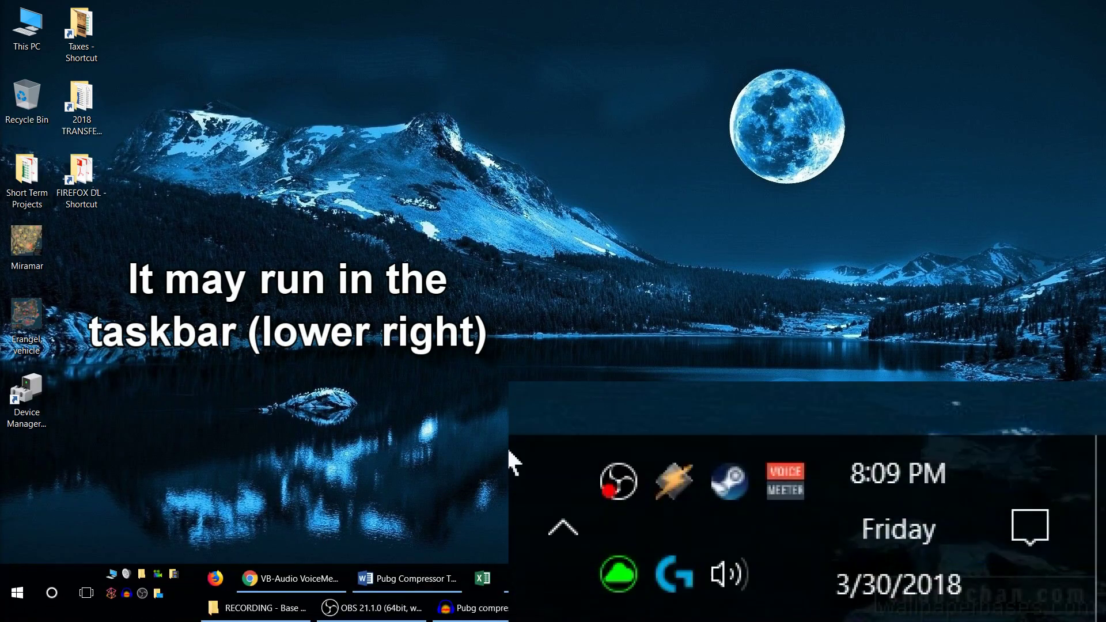
click(1006, 577)
Step: Remove Hardware Input 1's device selection and reopen its device list
drag(547, 81, 491, 61)
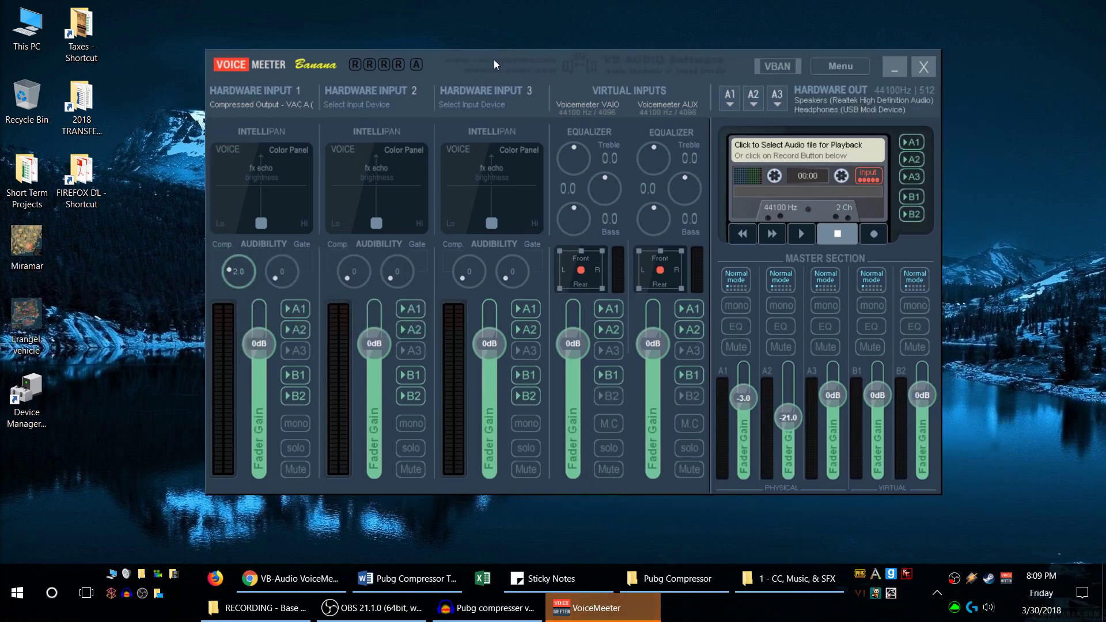
click(284, 102)
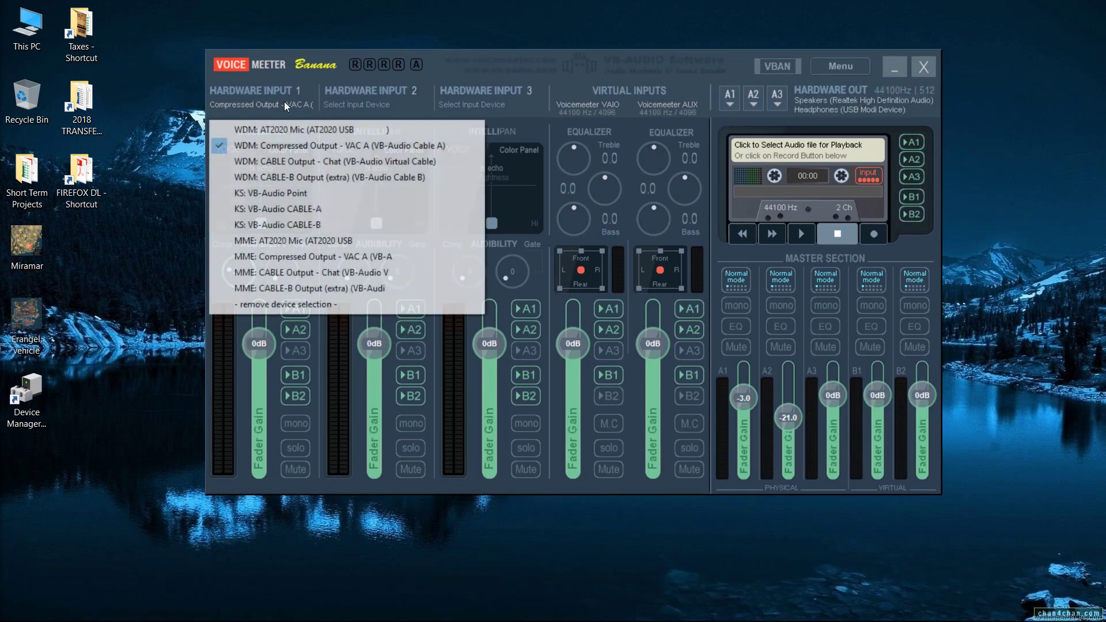
click(316, 304)
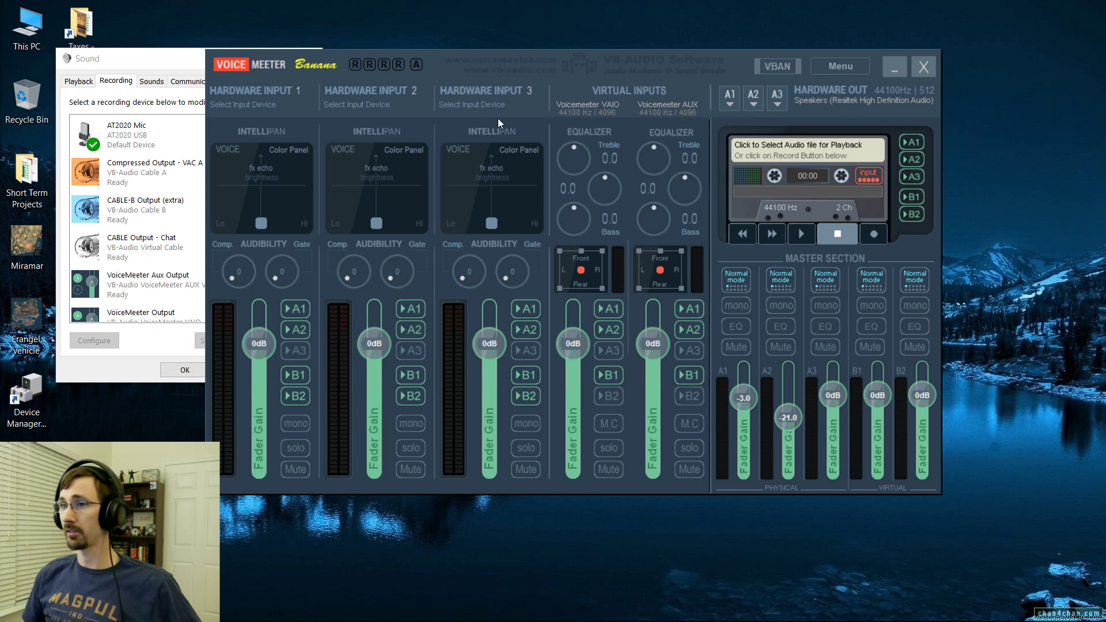
drag(531, 60, 550, 61)
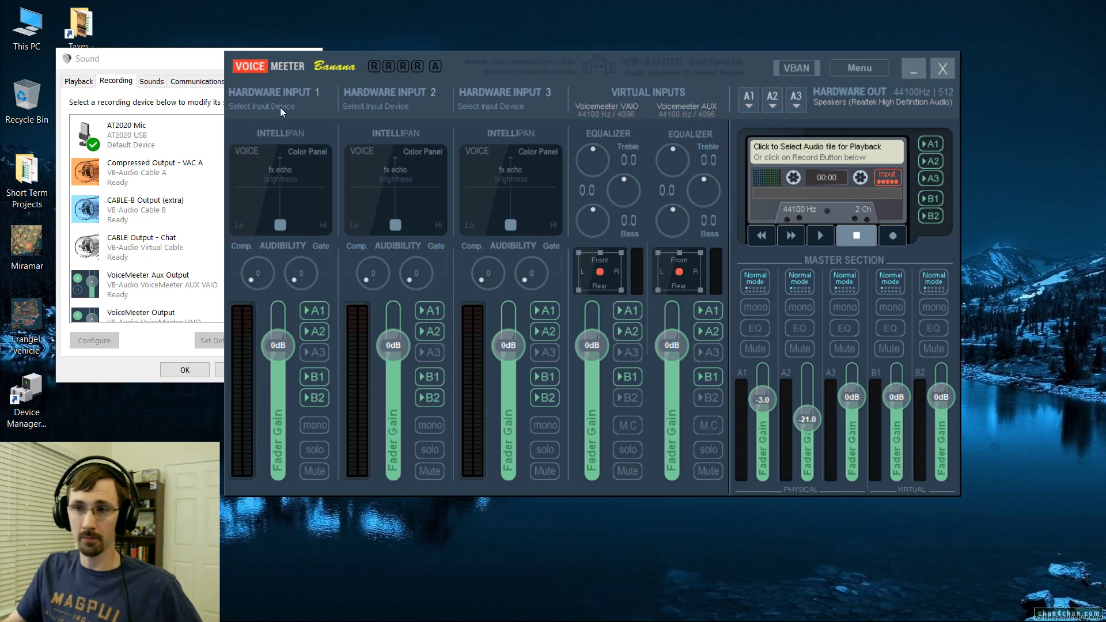
click(280, 107)
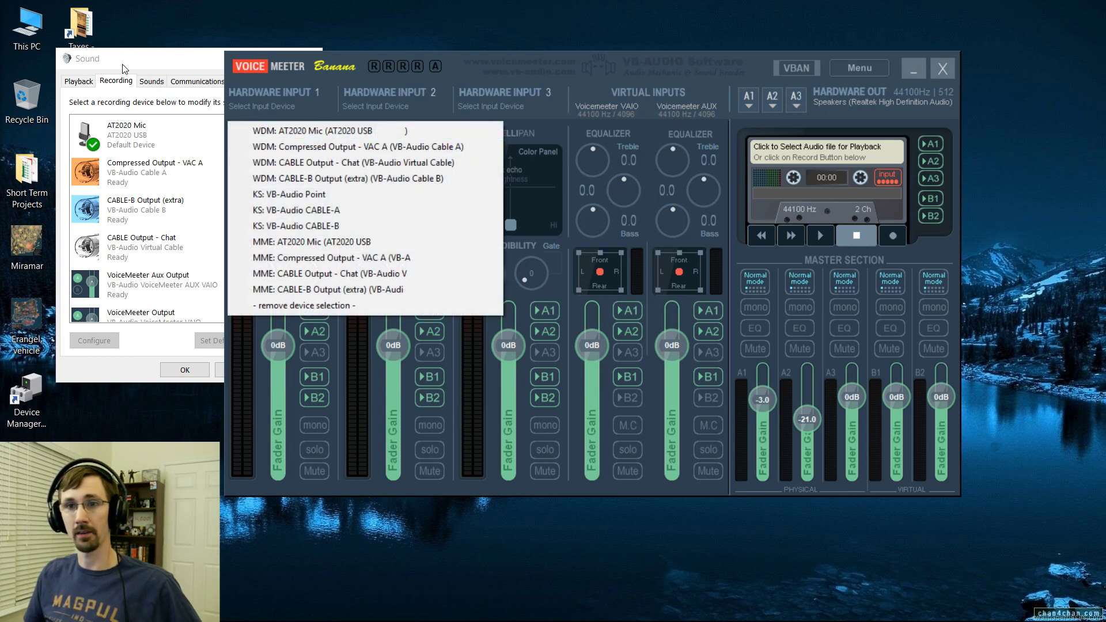
Step: Check the Compressed Output - VAC A recording device in the Sound dialog
drag(123, 68, 102, 65)
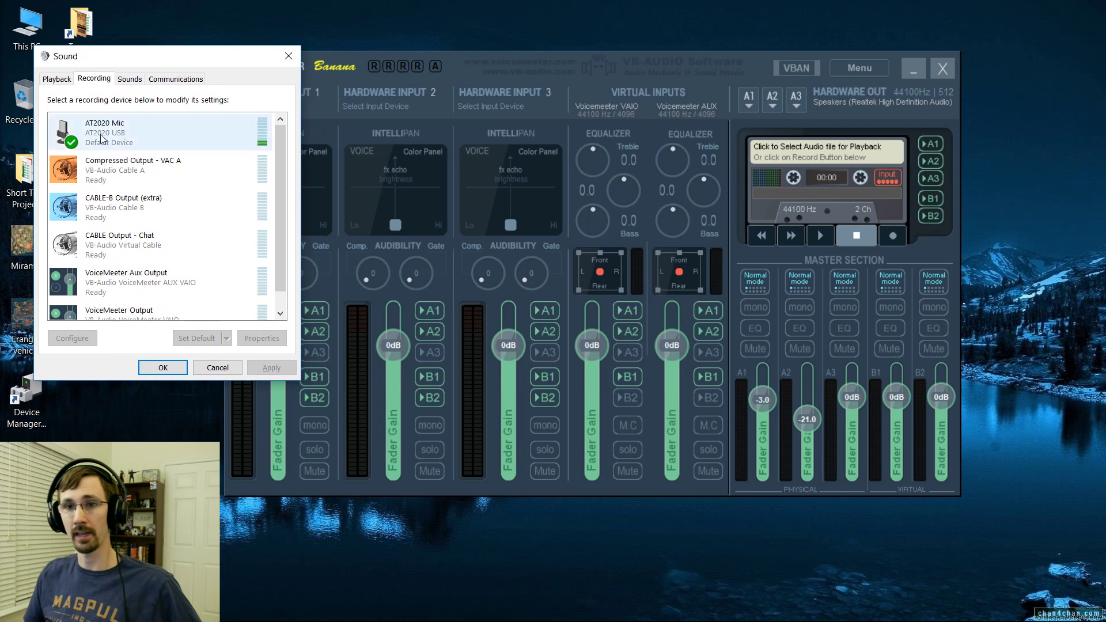
click(125, 165)
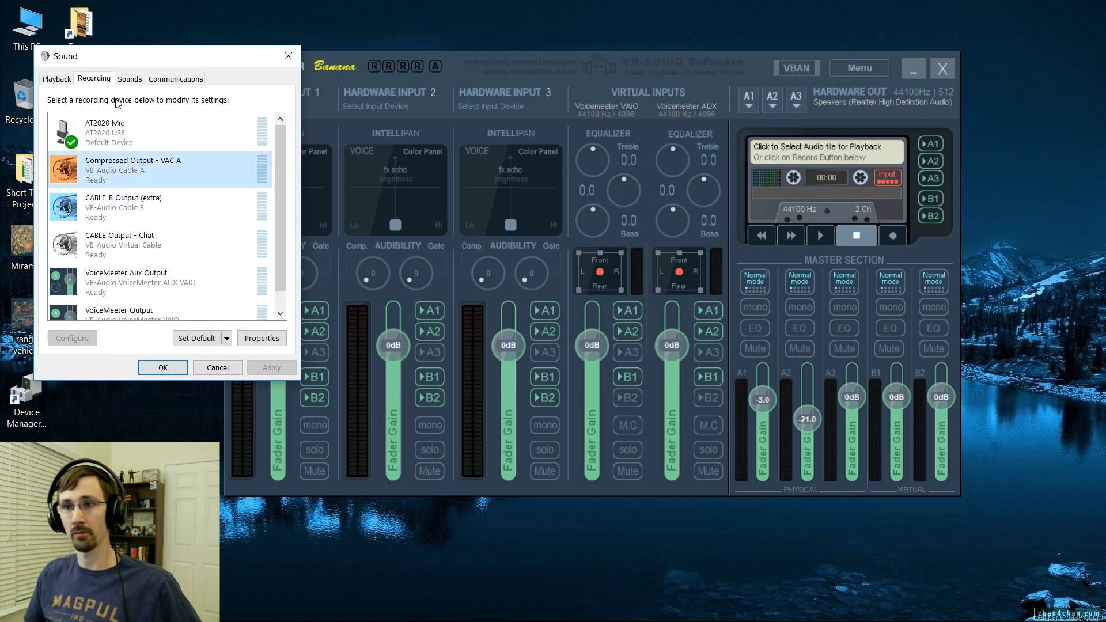
click(57, 80)
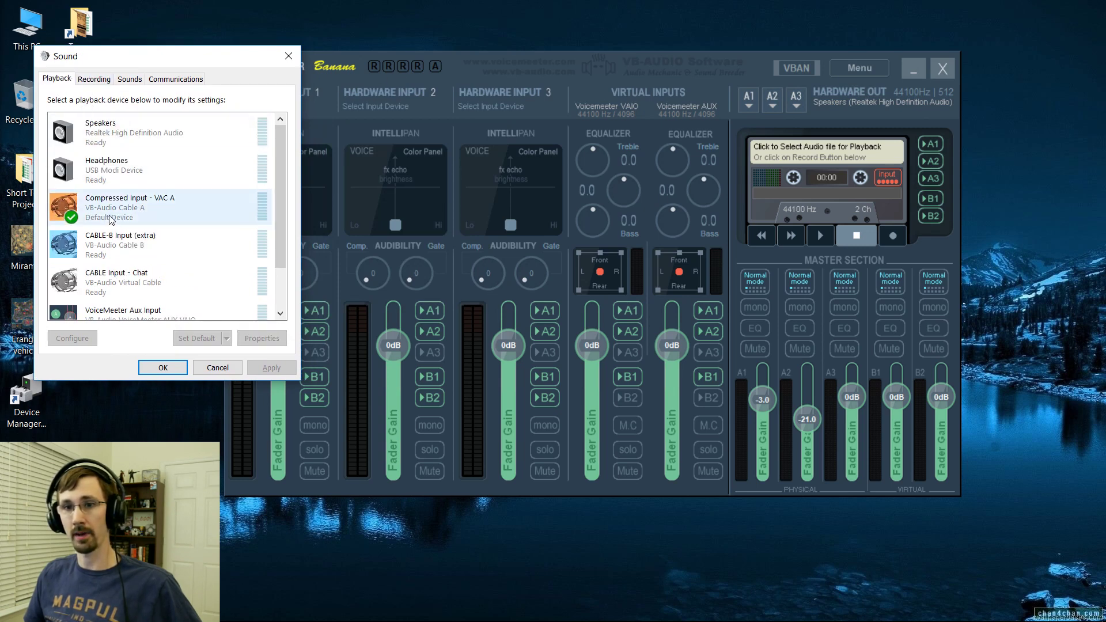
click(95, 80)
Step: Assign WDM: Compressed Output - VAC A to Voicemeeter's Hardware Input 1
click(261, 84)
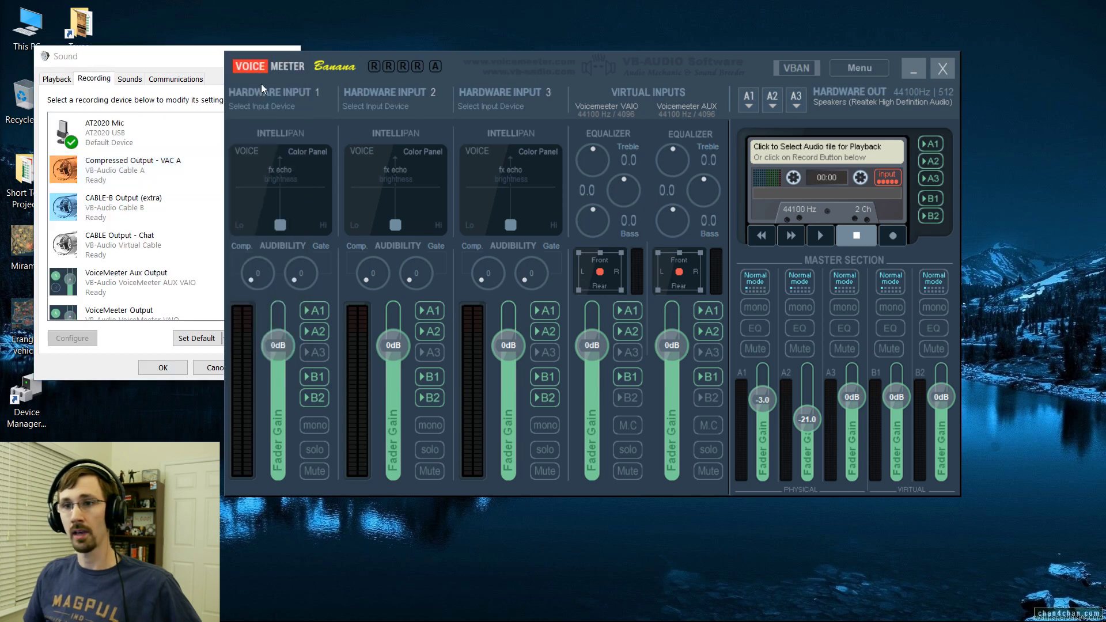
click(268, 108)
click(291, 146)
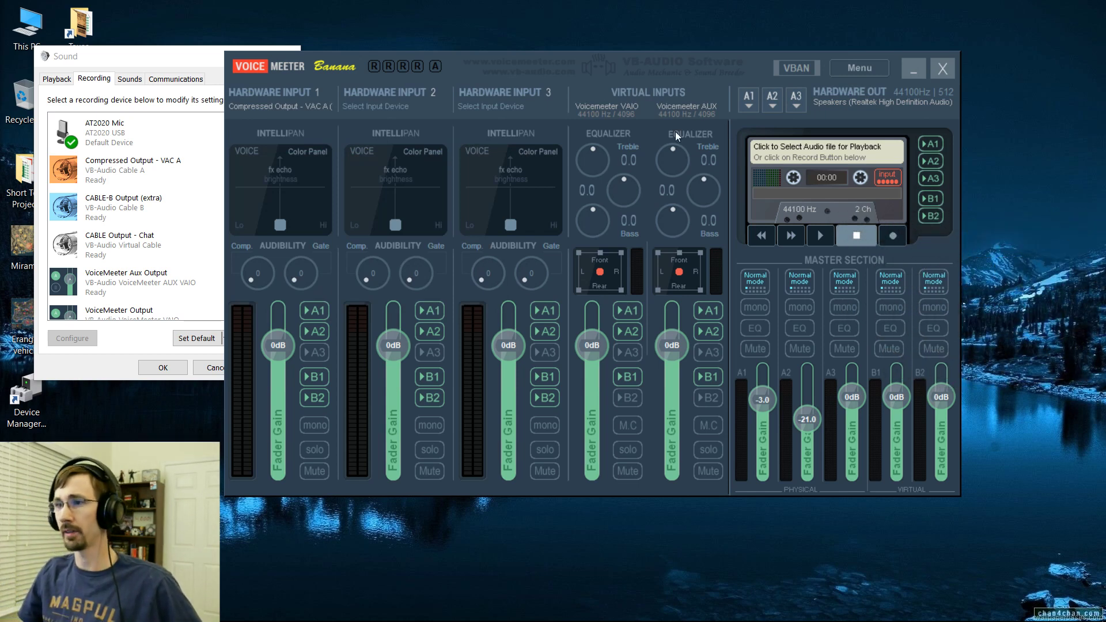
Step: Set output A1 to WDM: Speakers (Realtek) and A2 to WDM: Headphones (USB Modi)
click(751, 105)
click(787, 122)
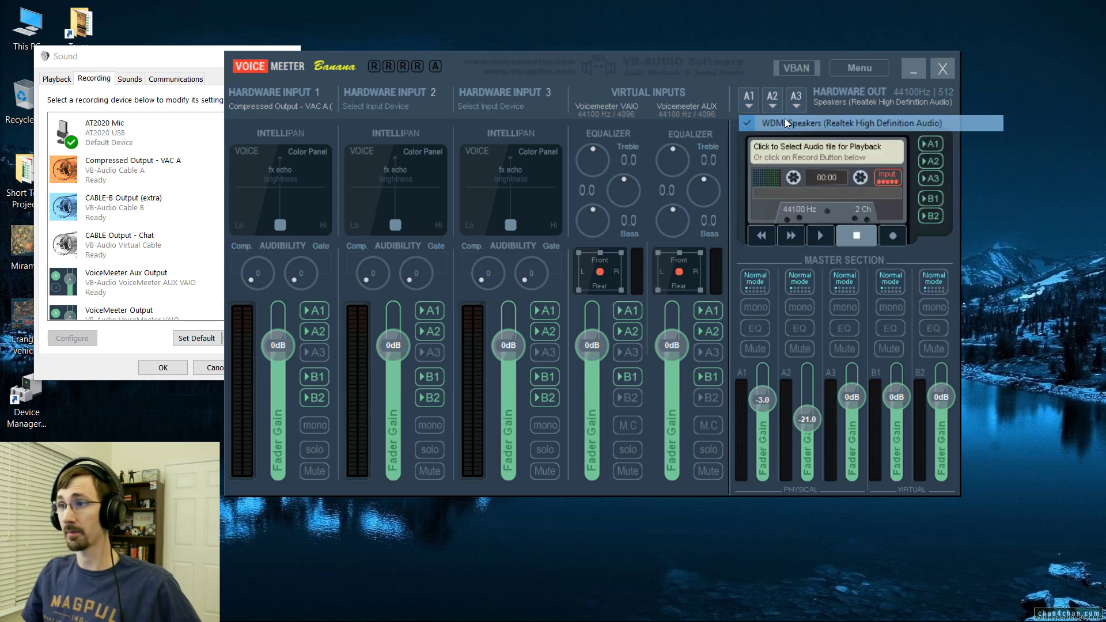
click(778, 101)
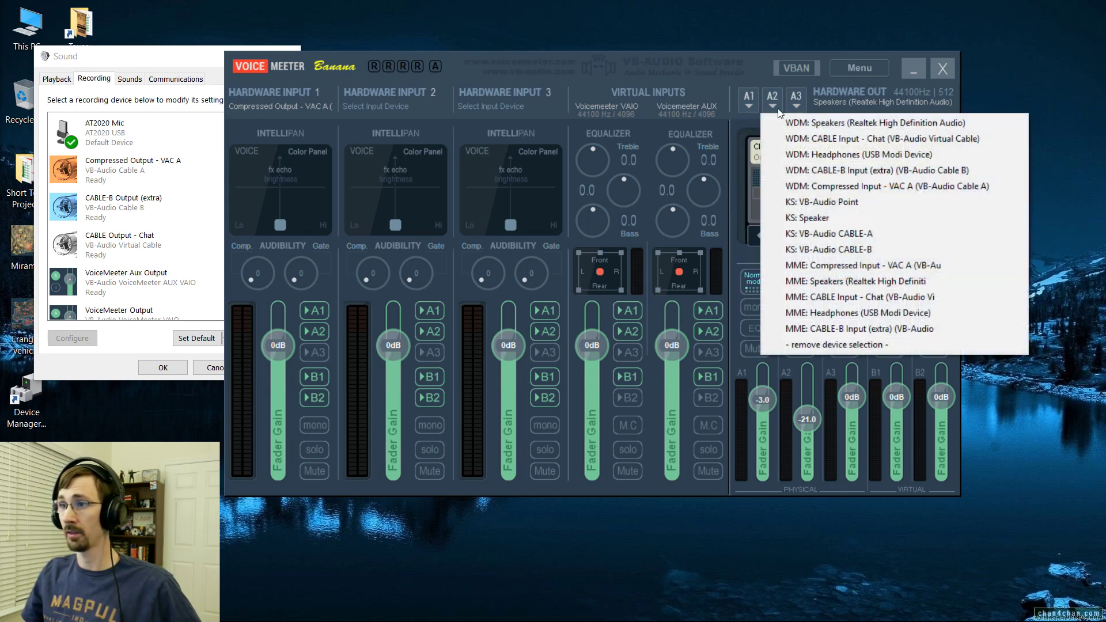
click(809, 155)
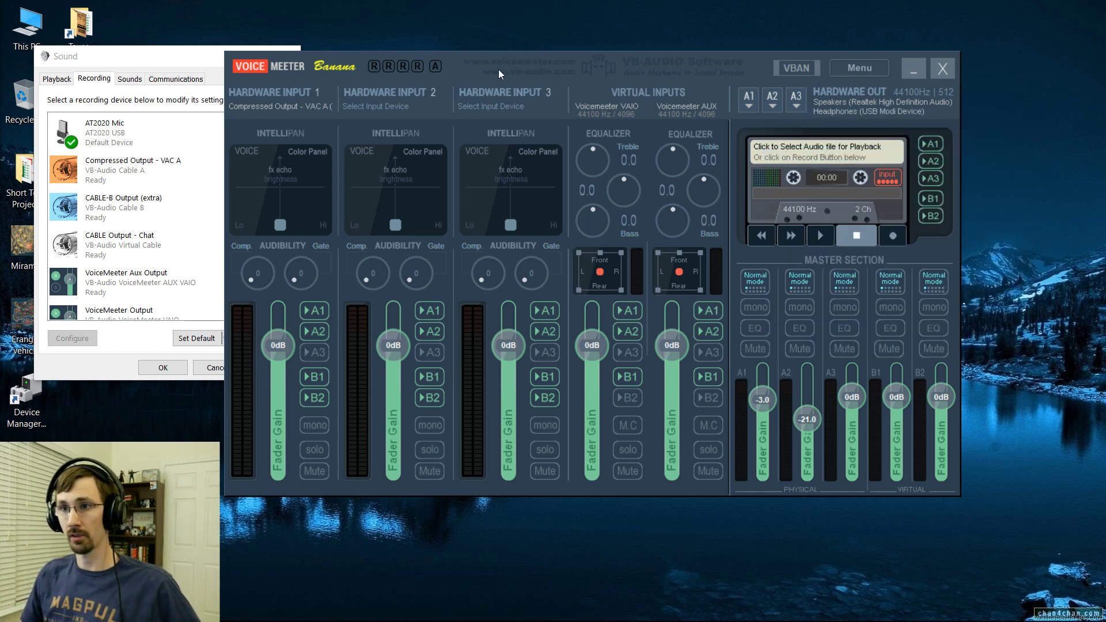
Step: Toggle Hardware Input 1's A1 routing off and back on
drag(500, 73, 502, 71)
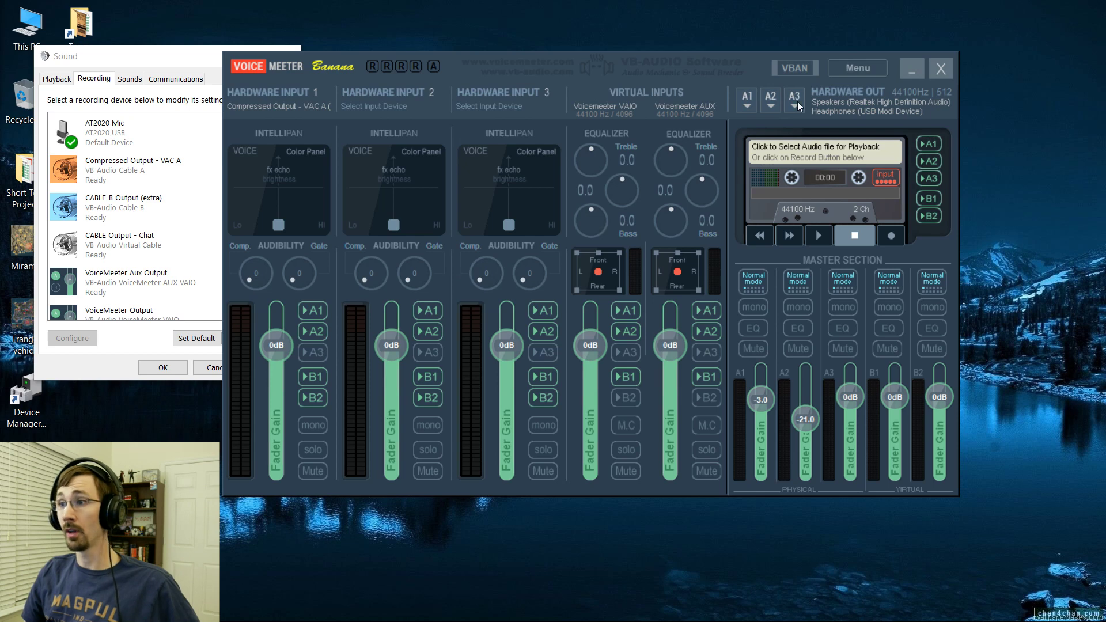
click(313, 314)
click(313, 312)
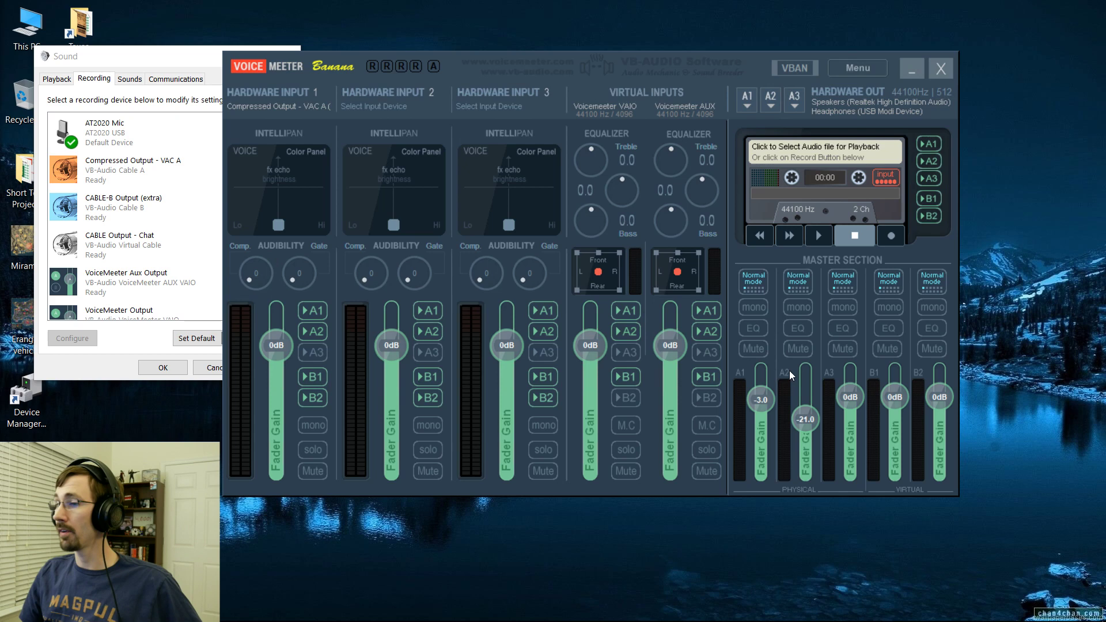
Step: Bring the Sound dialog forward and review its playback device list
click(148, 62)
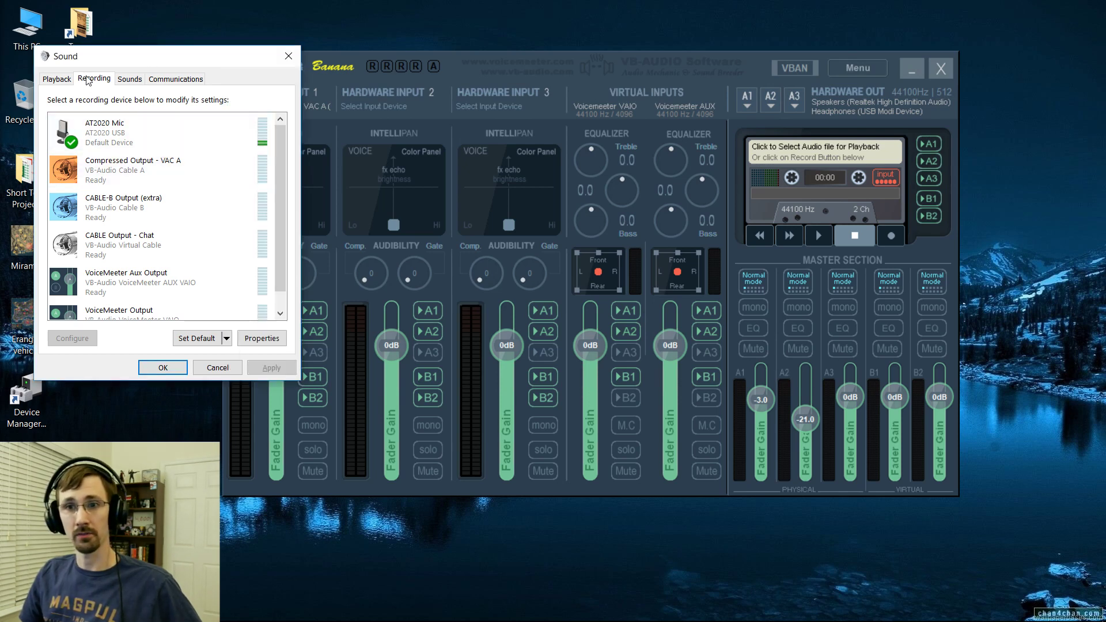
scroll(138, 187, down, 1)
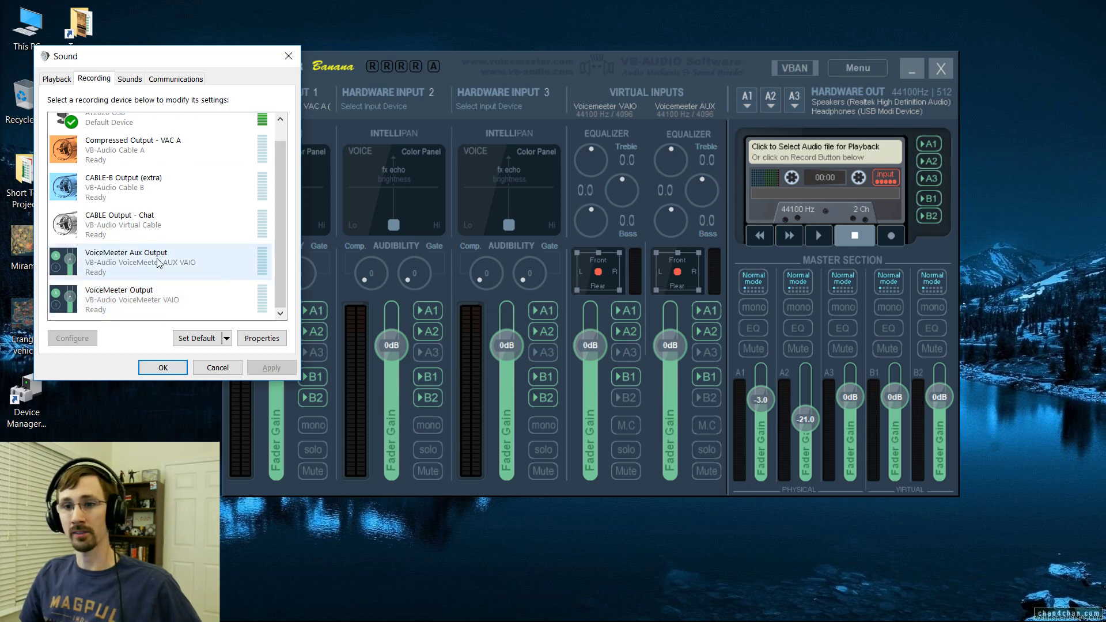
scroll(164, 167, up, 1)
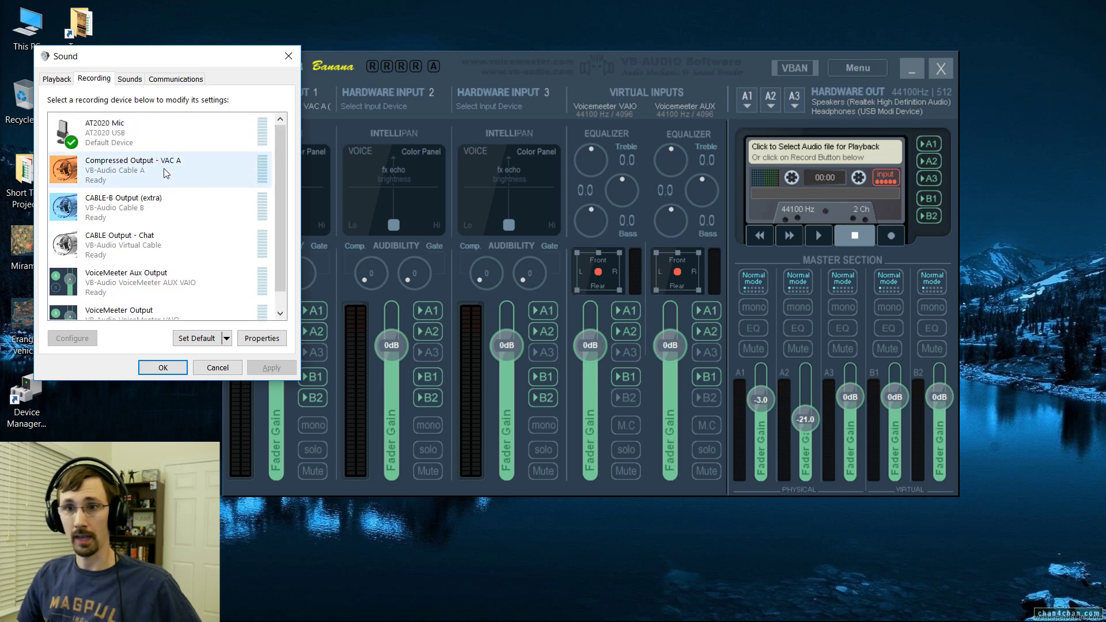
click(59, 84)
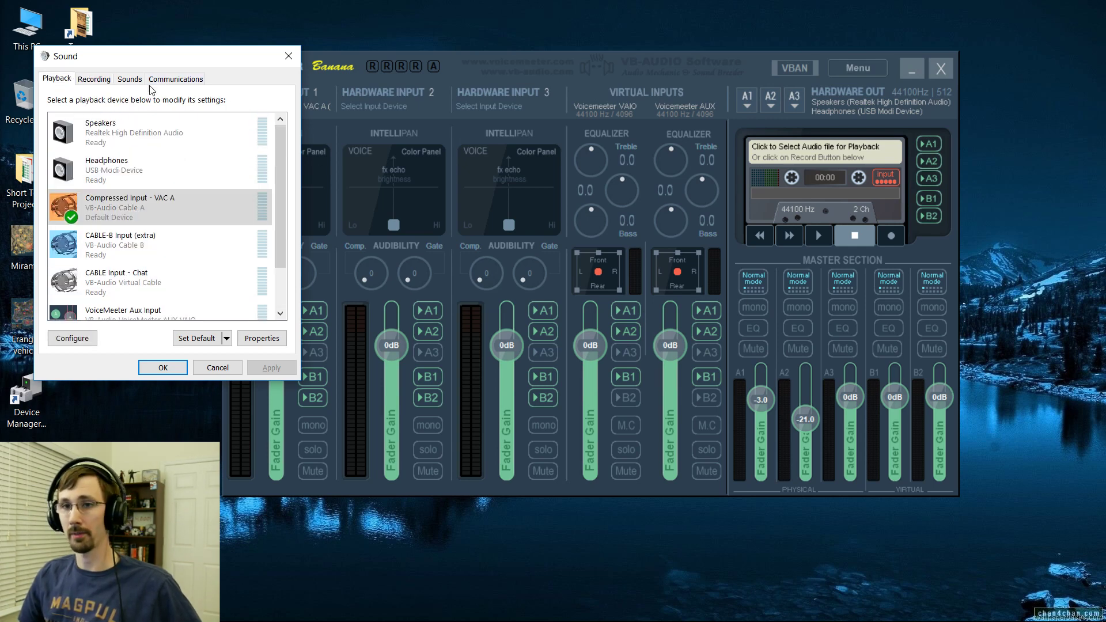
mouse_move(150, 65)
mouse_down()
mouse_move(181, 64)
mouse_move(162, 64)
mouse_up()
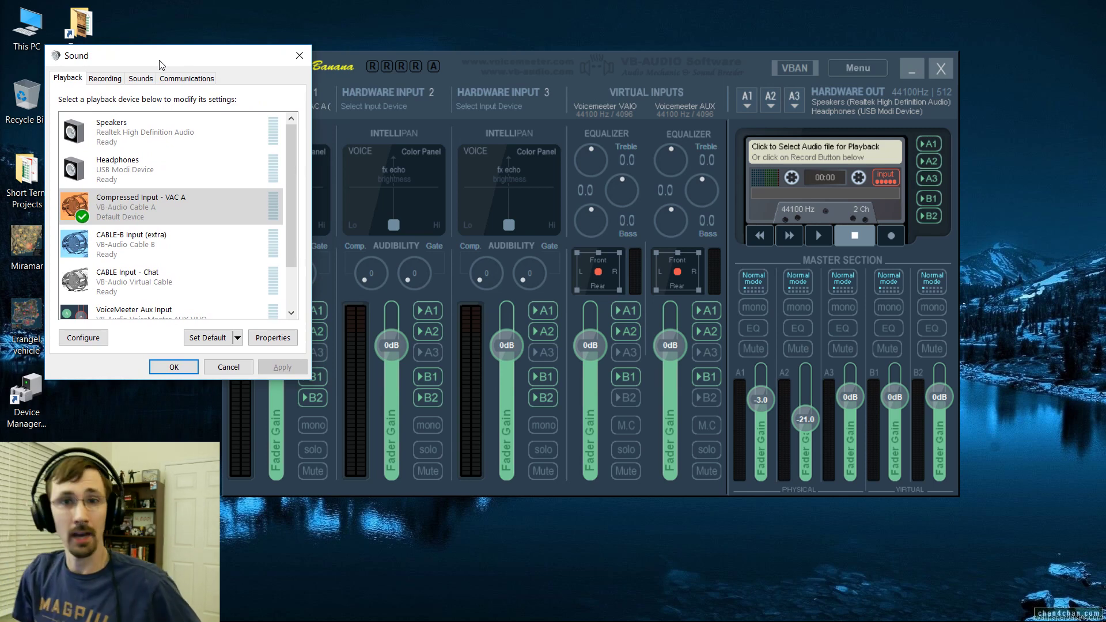
Step: Show the recording devices list, then bring the Voicemeeter mixer in front
click(102, 81)
click(81, 79)
click(102, 81)
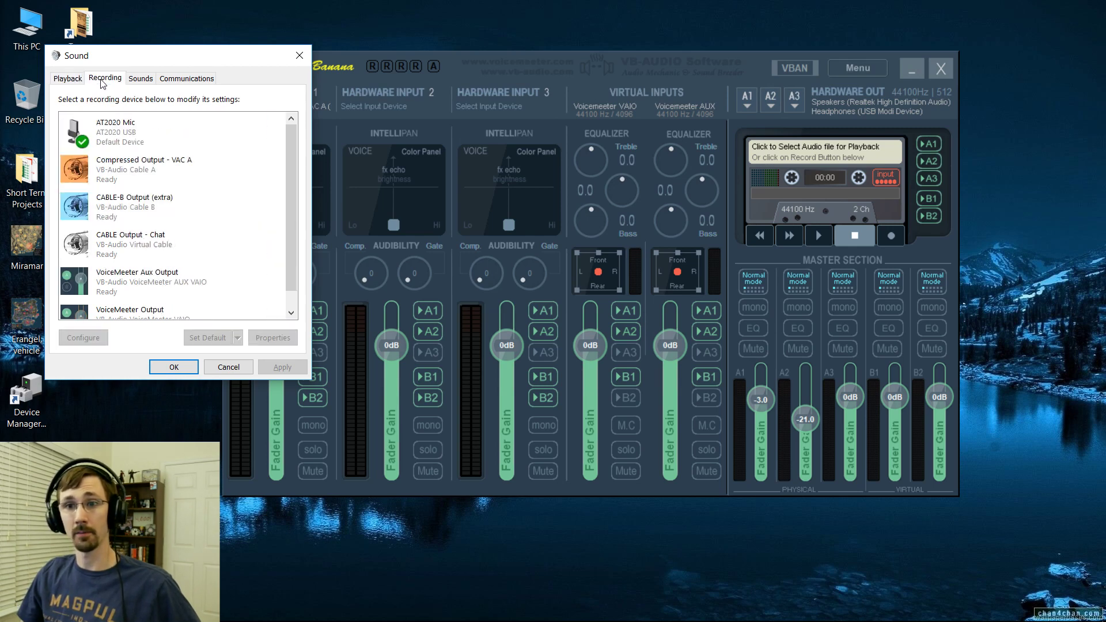
drag(576, 64, 579, 64)
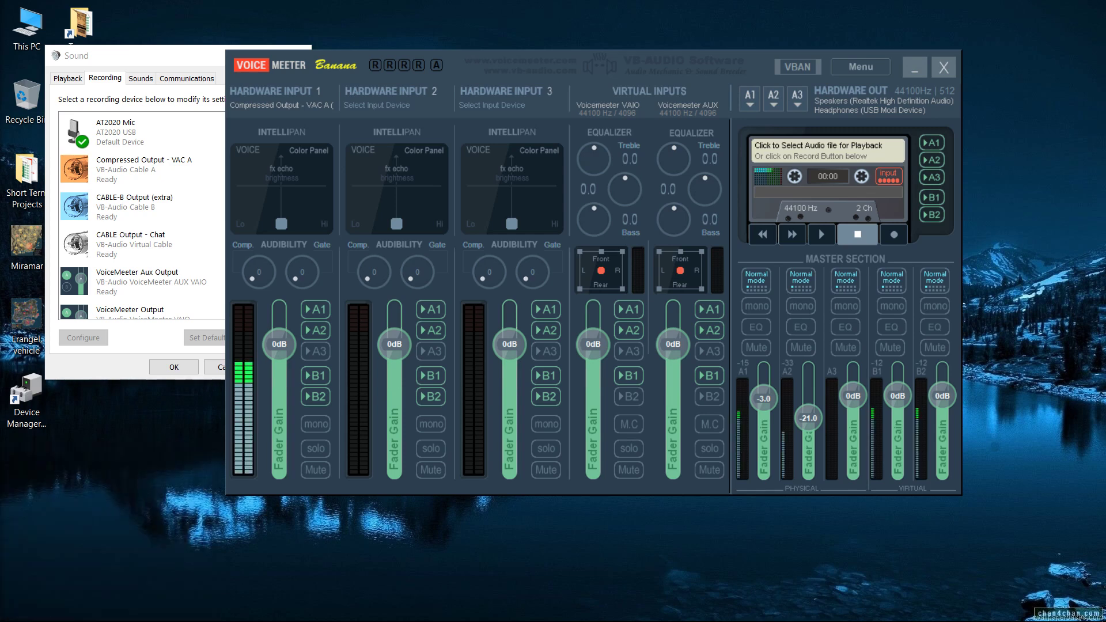
Step: Move the music player to the left and recheck the Sound dialog's playback and recording lists
drag(902, 126, 110, 411)
drag(646, 54, 690, 47)
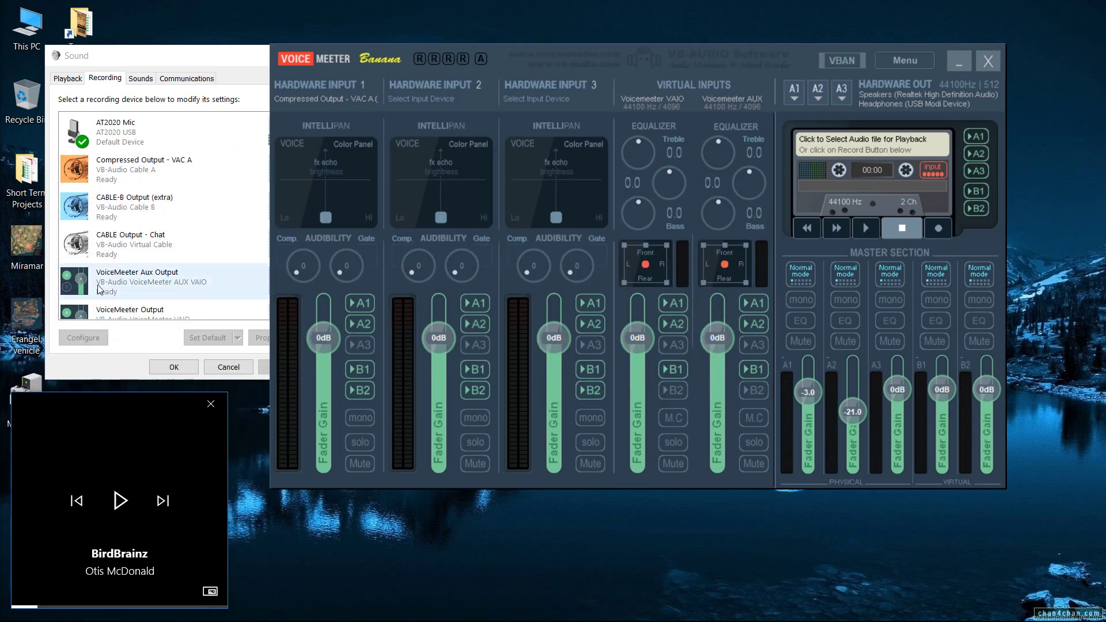
click(68, 78)
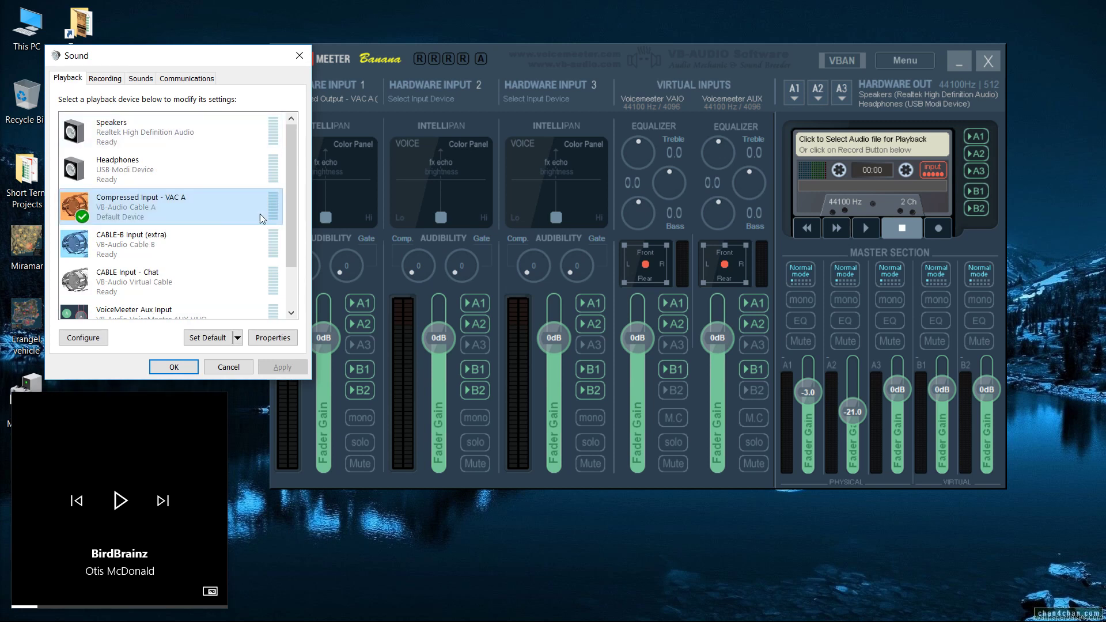
click(105, 78)
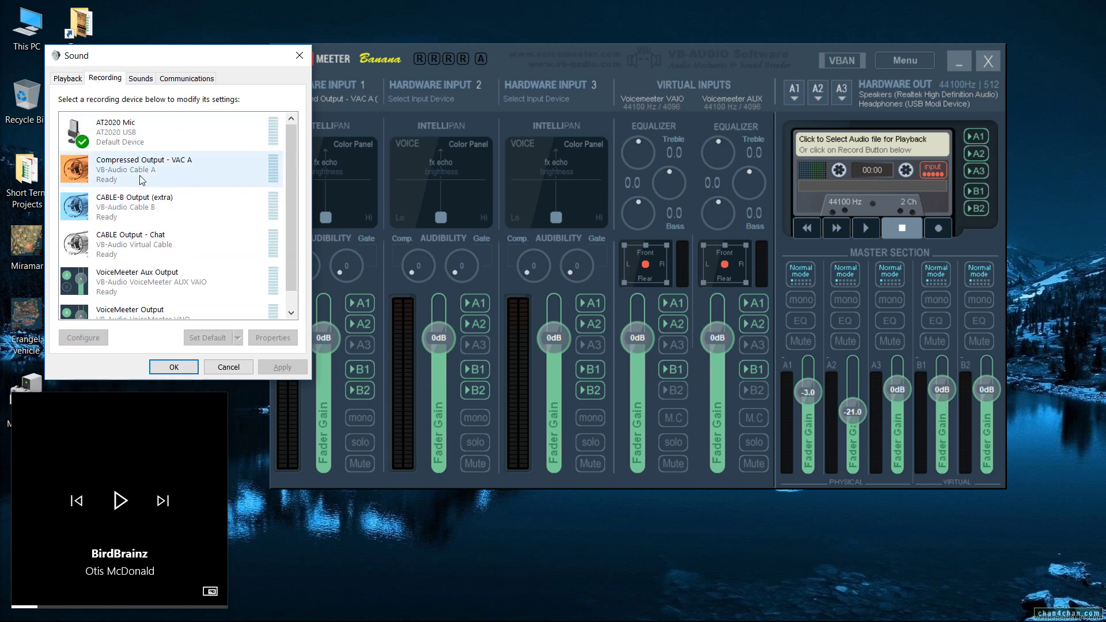
click(410, 73)
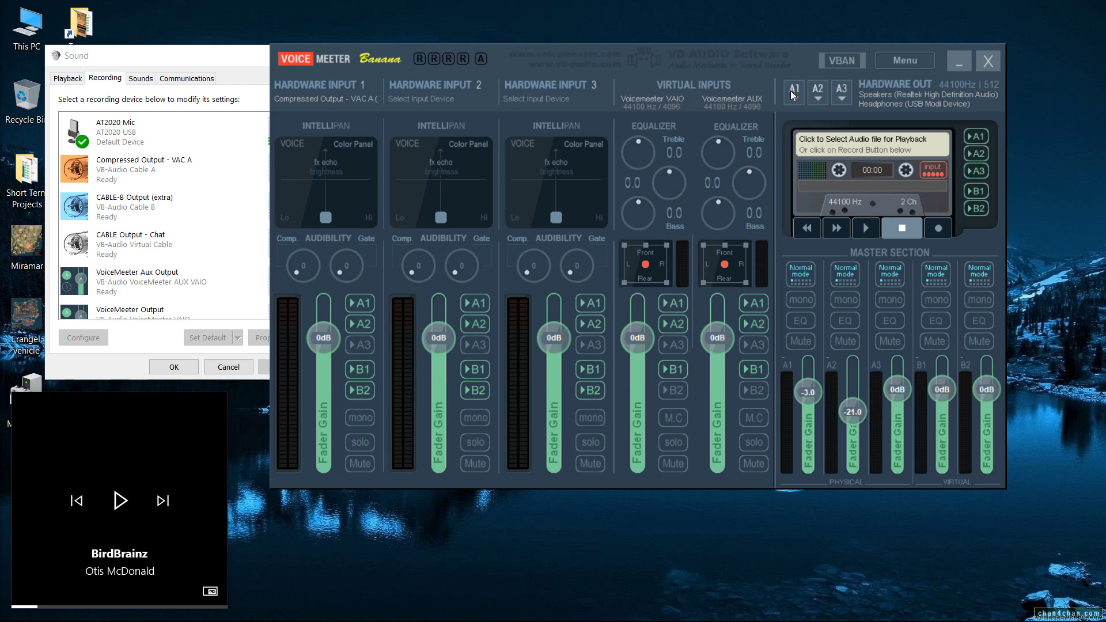
Step: Play the BirdBrainz track and set Hardware Input 1's gain to -6.6 dB
drag(323, 337, 324, 355)
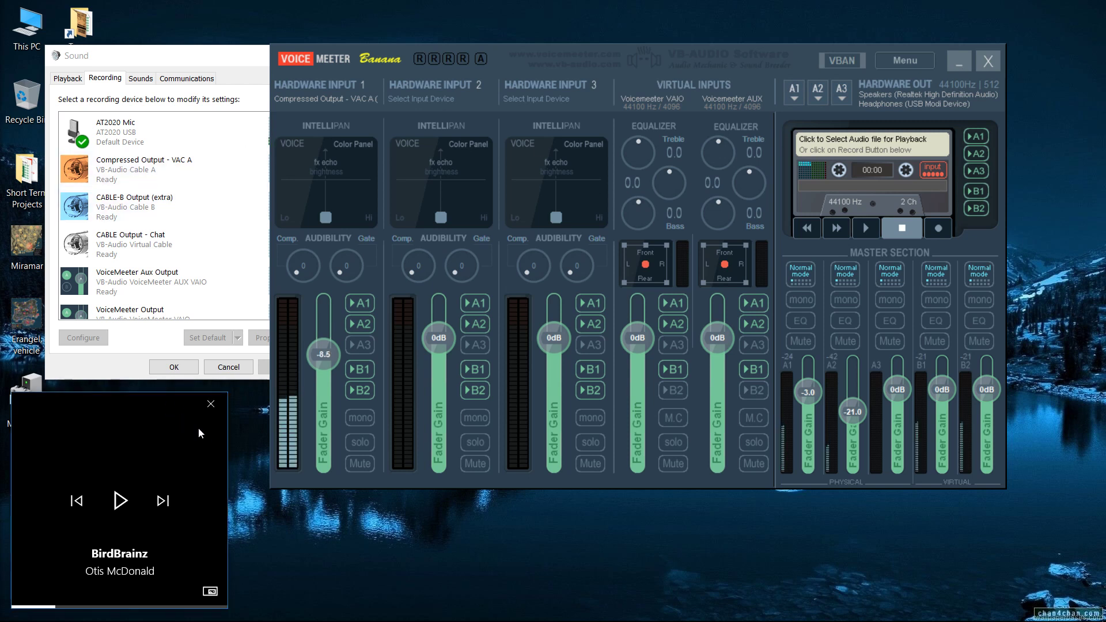
click(120, 500)
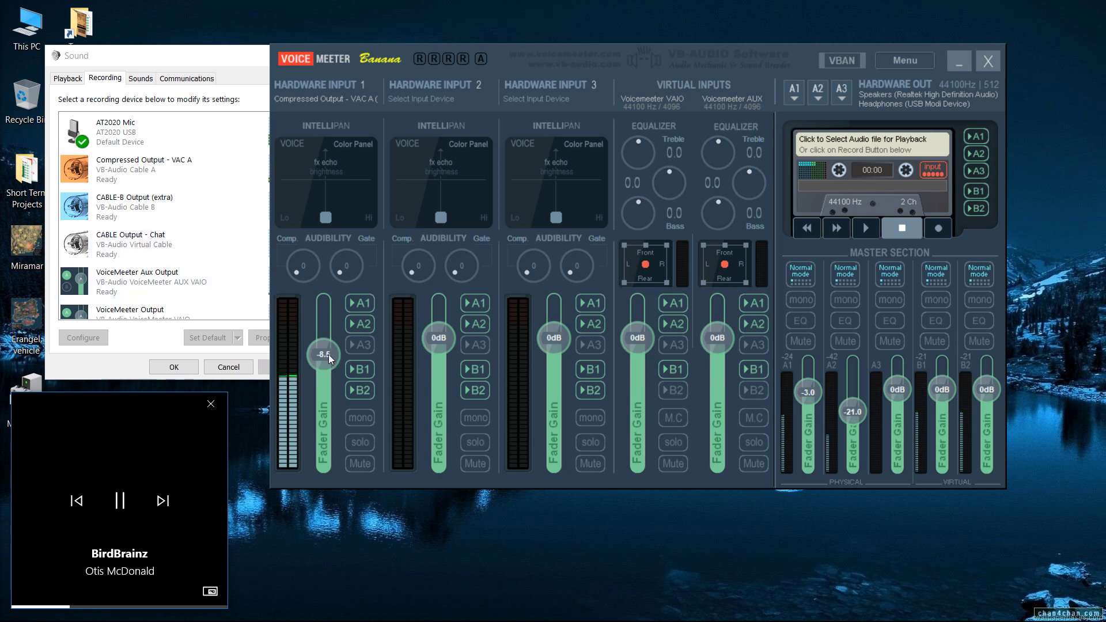
drag(319, 337, 330, 347)
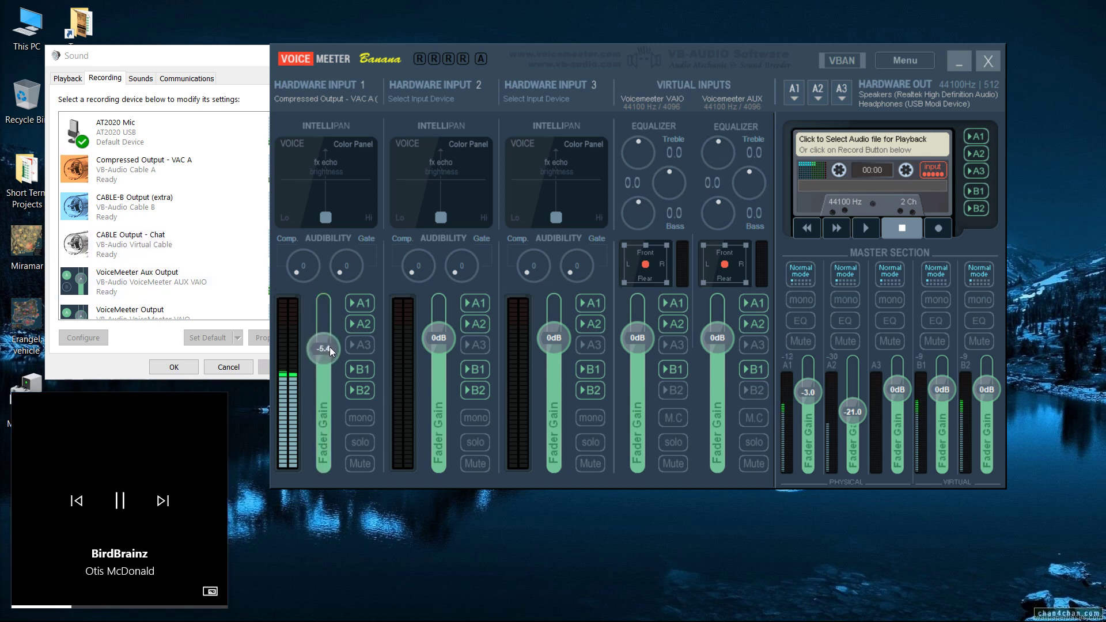
double_click(323, 407)
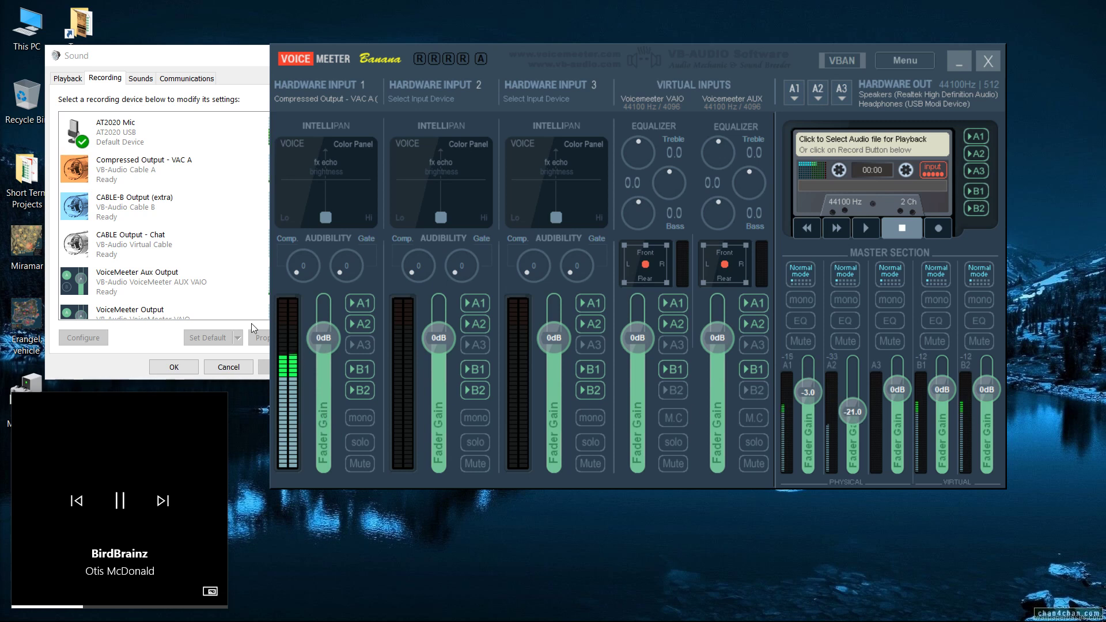
mouse_move(319, 340)
mouse_down()
mouse_move(323, 368)
mouse_move(318, 354)
mouse_up()
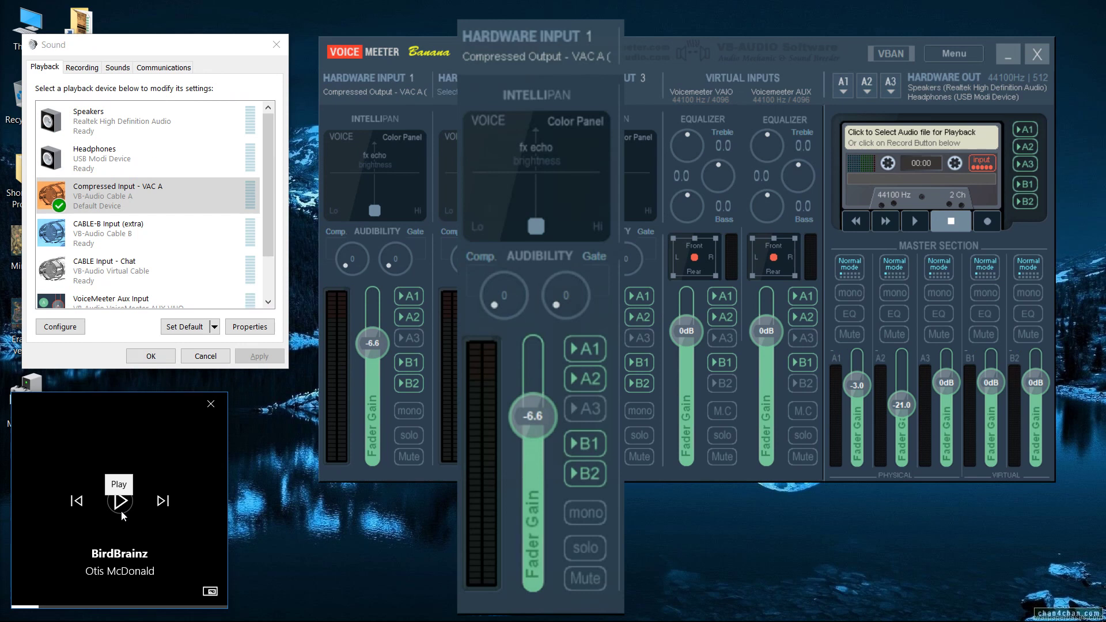
click(121, 506)
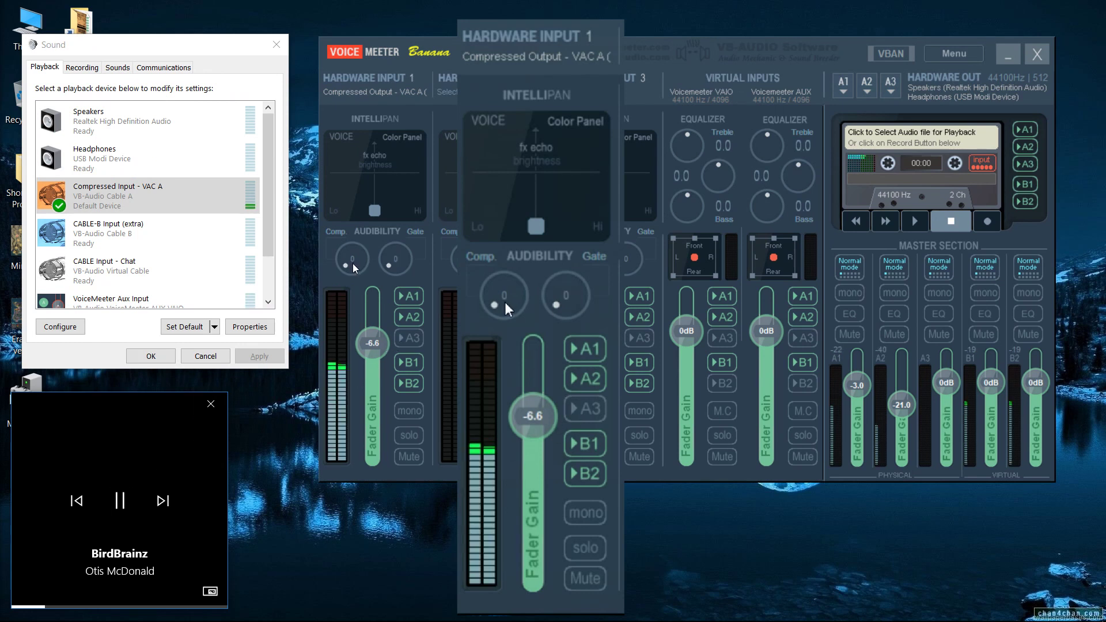
drag(353, 269, 359, 130)
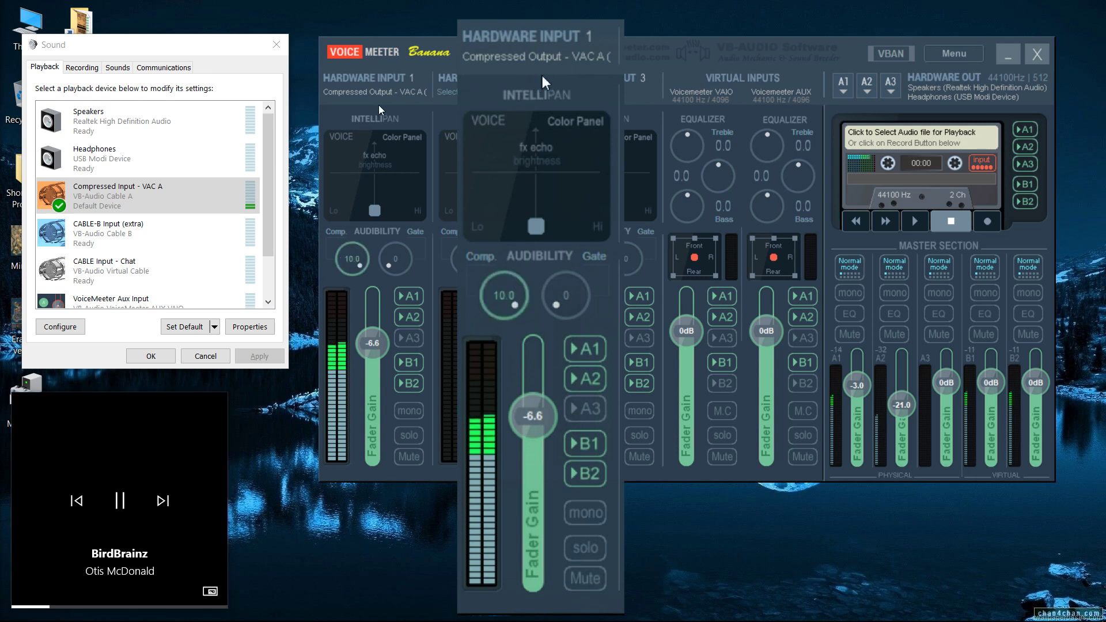
drag(351, 261, 351, 380)
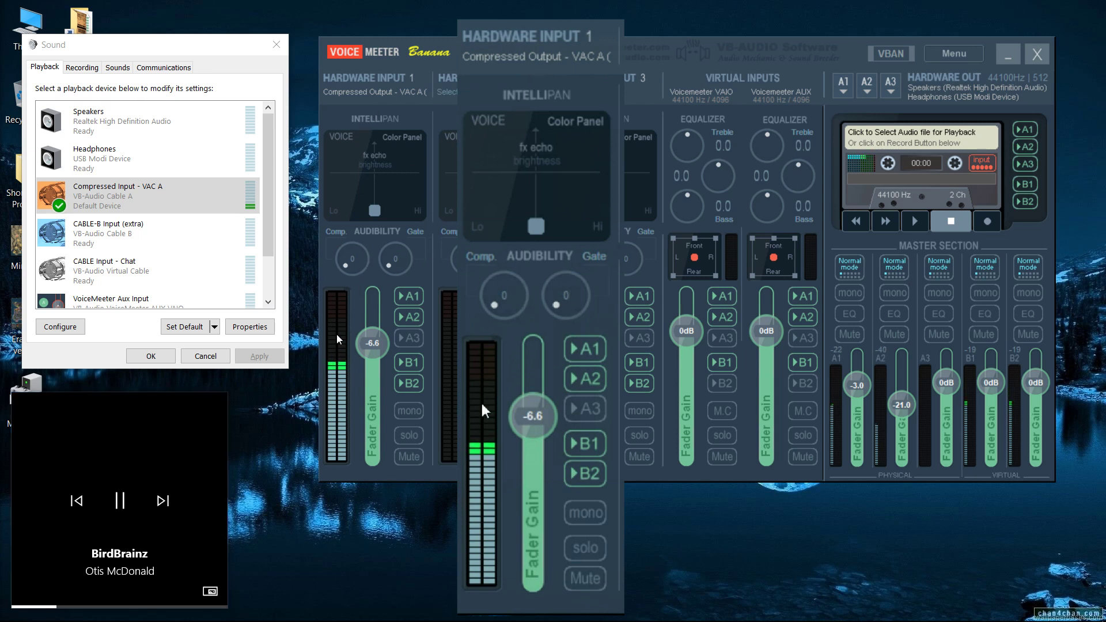
drag(349, 260, 355, 181)
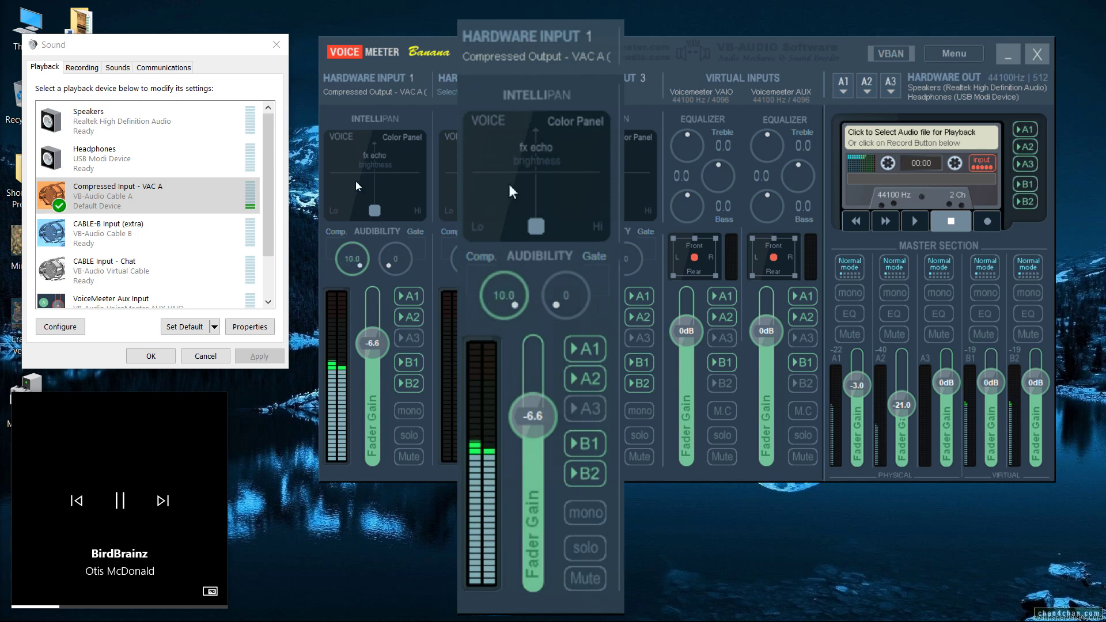
drag(368, 233, 363, 316)
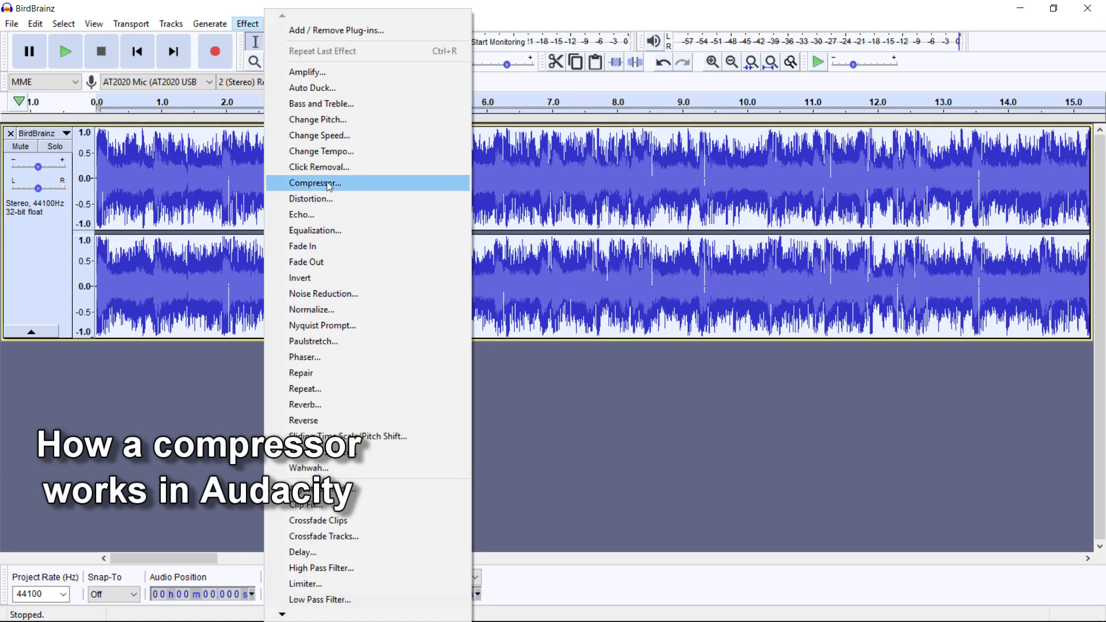
Step: Apply the Compressor (-12 dB threshold, 2:1 ratio) to BirdBrainz, then undo and redo to compare
click(306, 180)
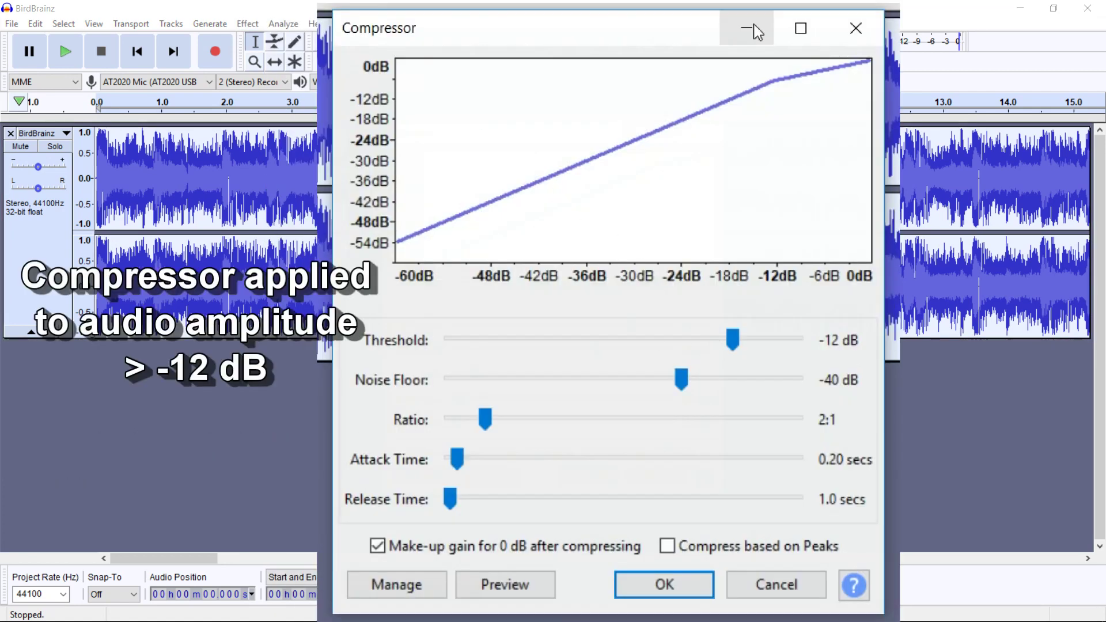
click(663, 584)
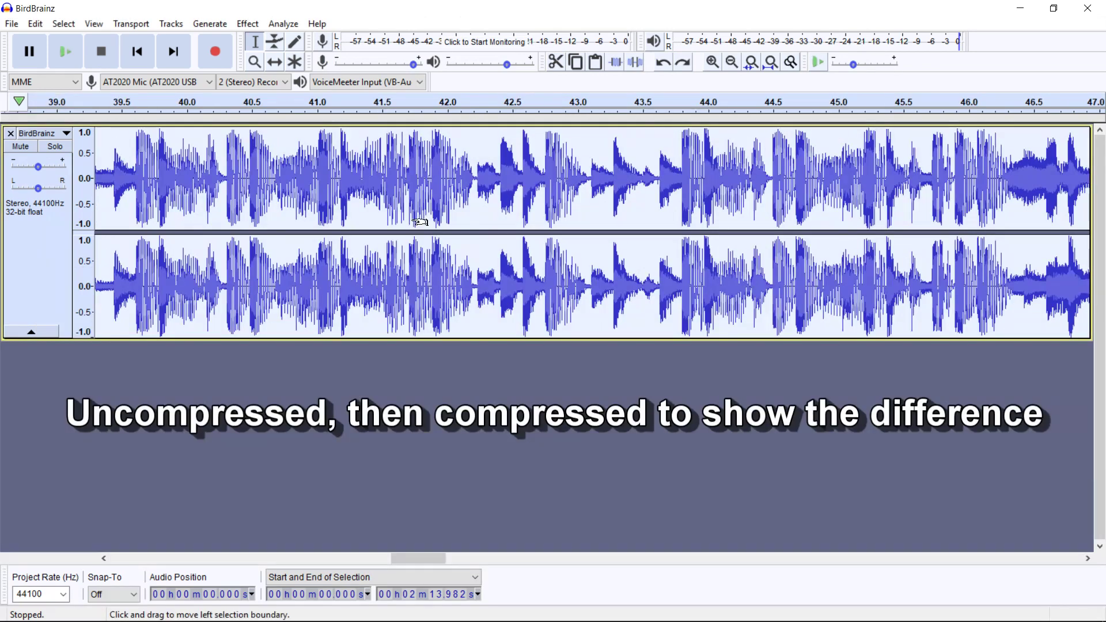
key(ctrl+z)
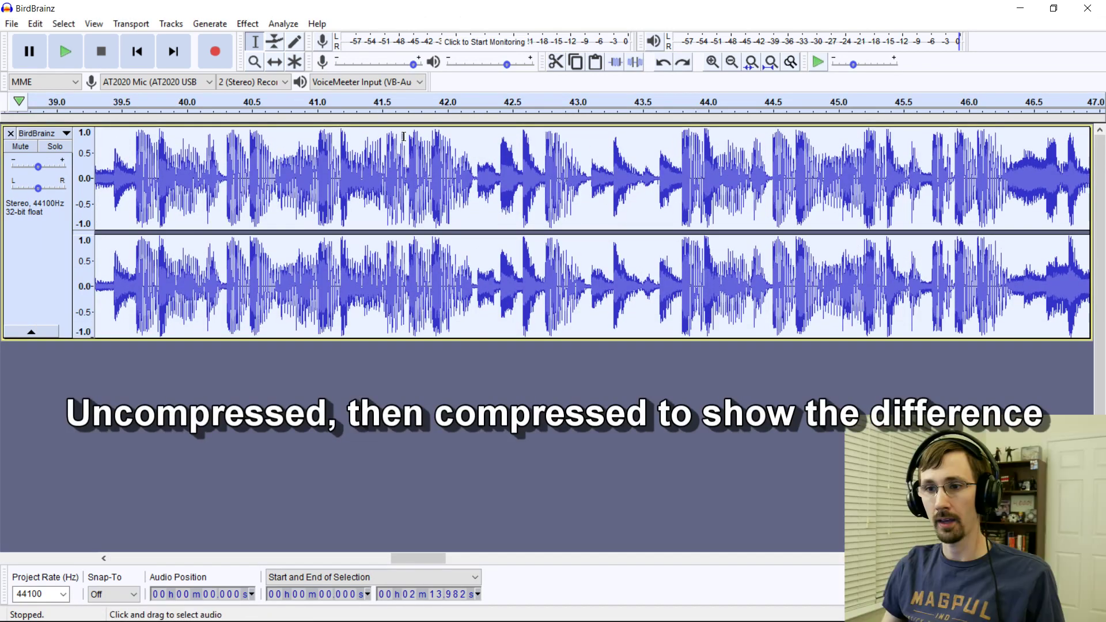
key(ctrl+y)
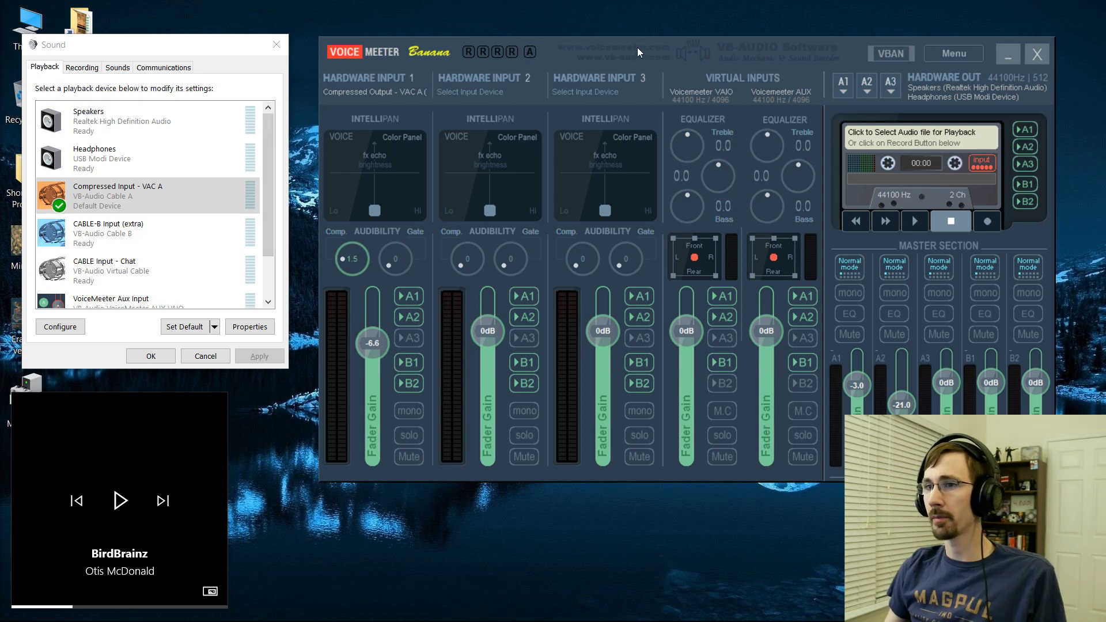
Step: Move the Voicemeeter window up, glance at its Menu, then bring the Sound dialog's Playback list forward
drag(637, 47, 635, 33)
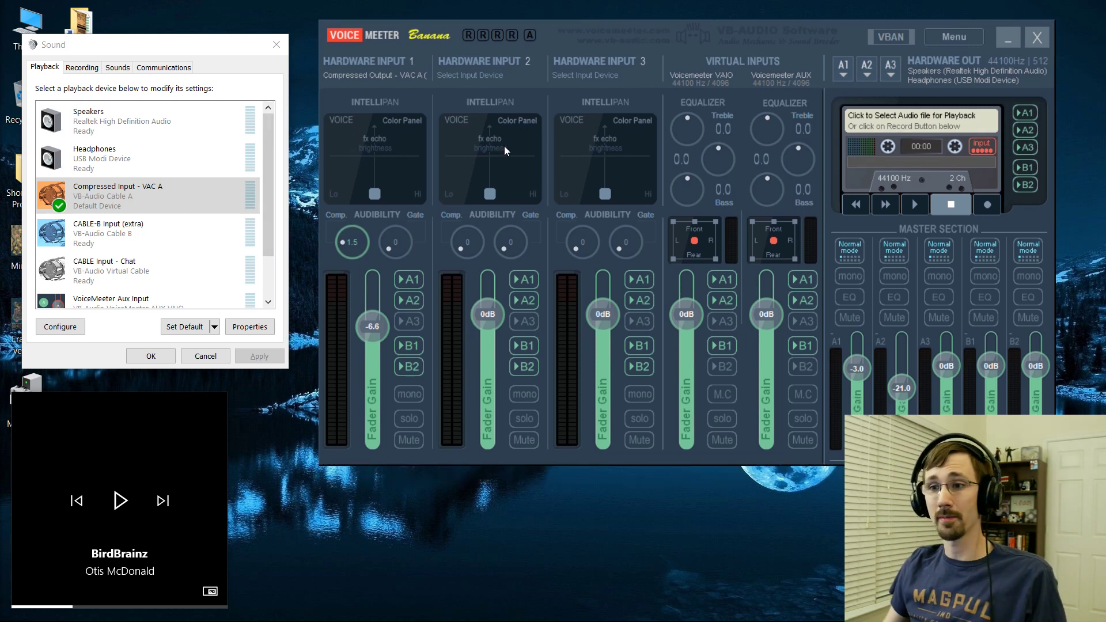
click(956, 37)
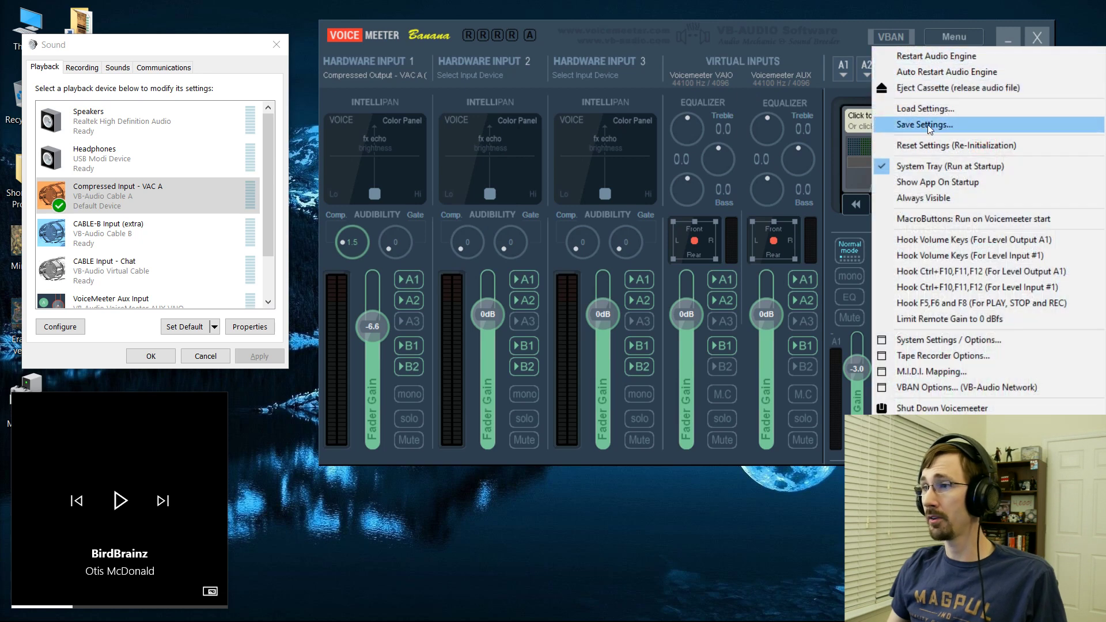
click(787, 37)
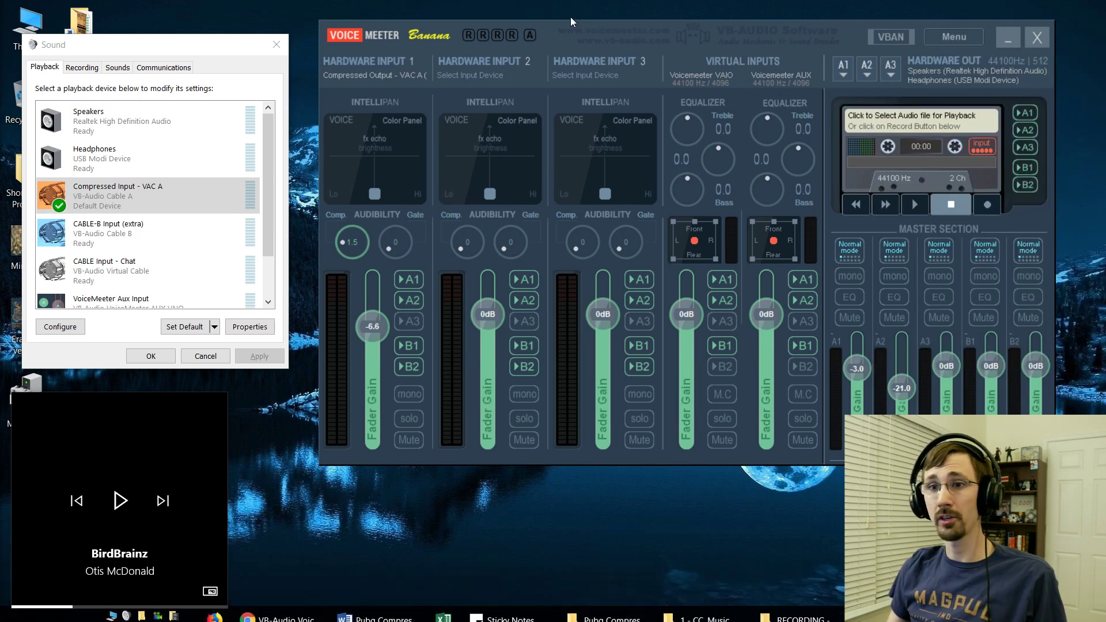
click(82, 68)
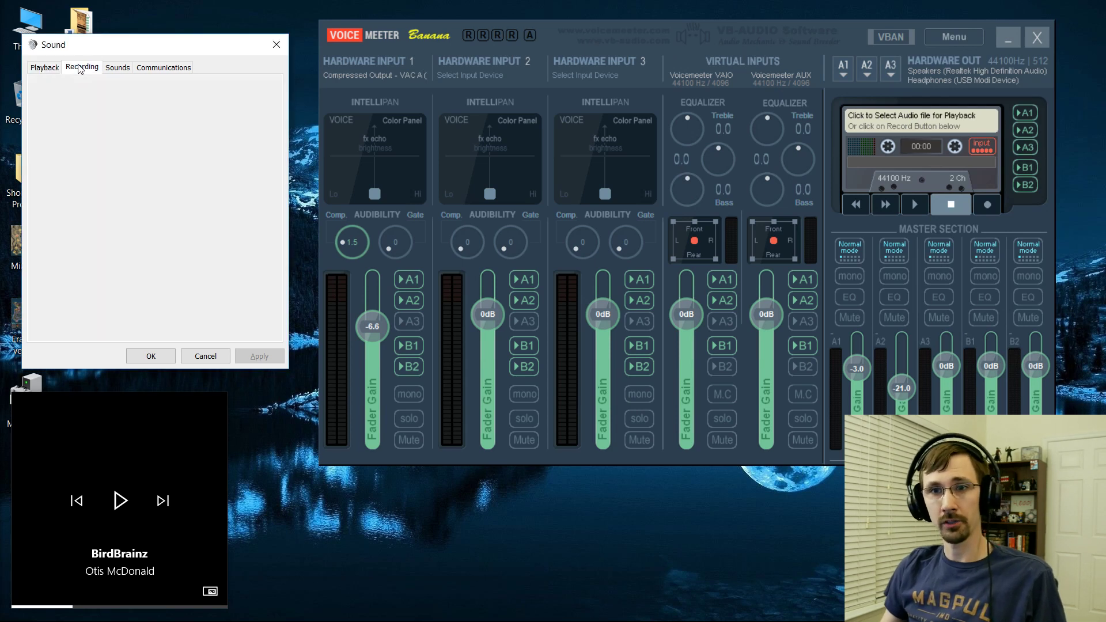
click(44, 67)
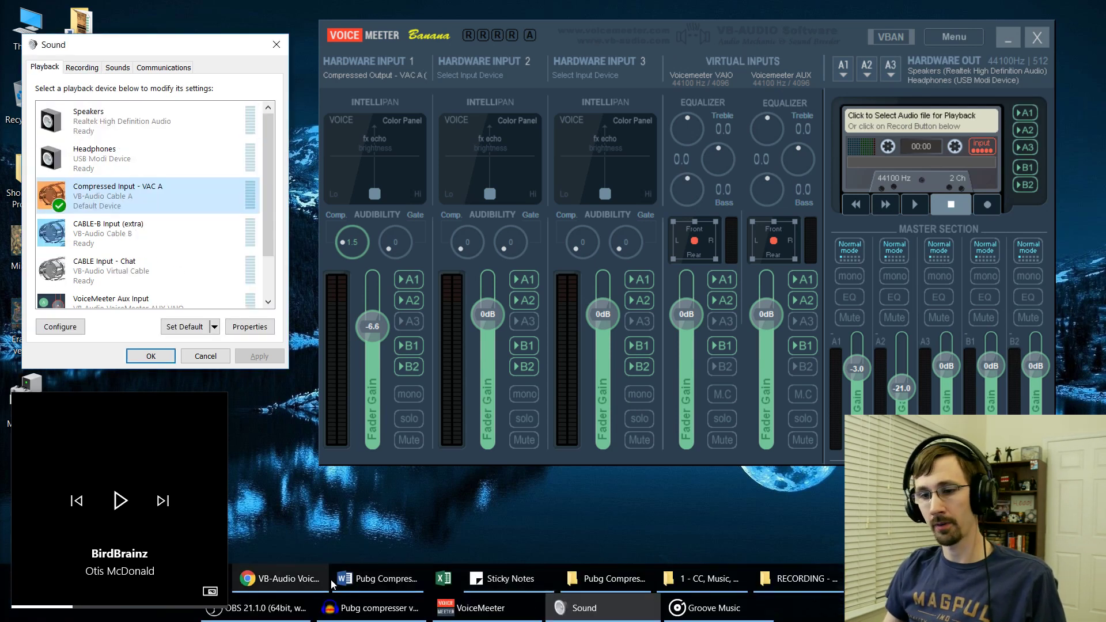